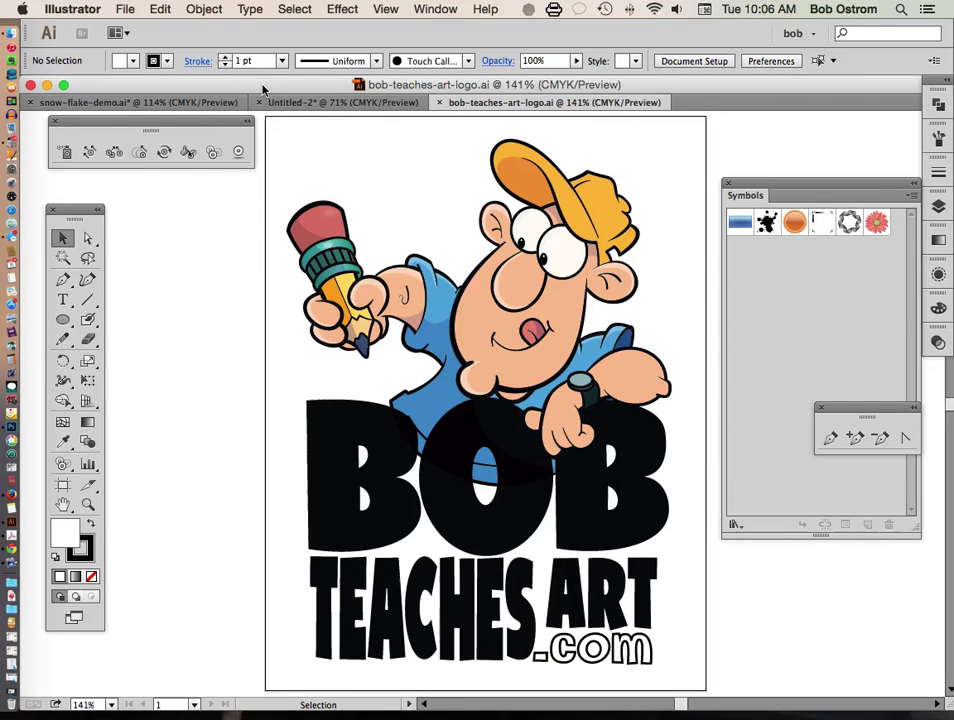
Step: Bring the snow-flake-demo.ai document, with its SNOWFLAKES title and four large snowflakes, to the front
left_click(198, 101)
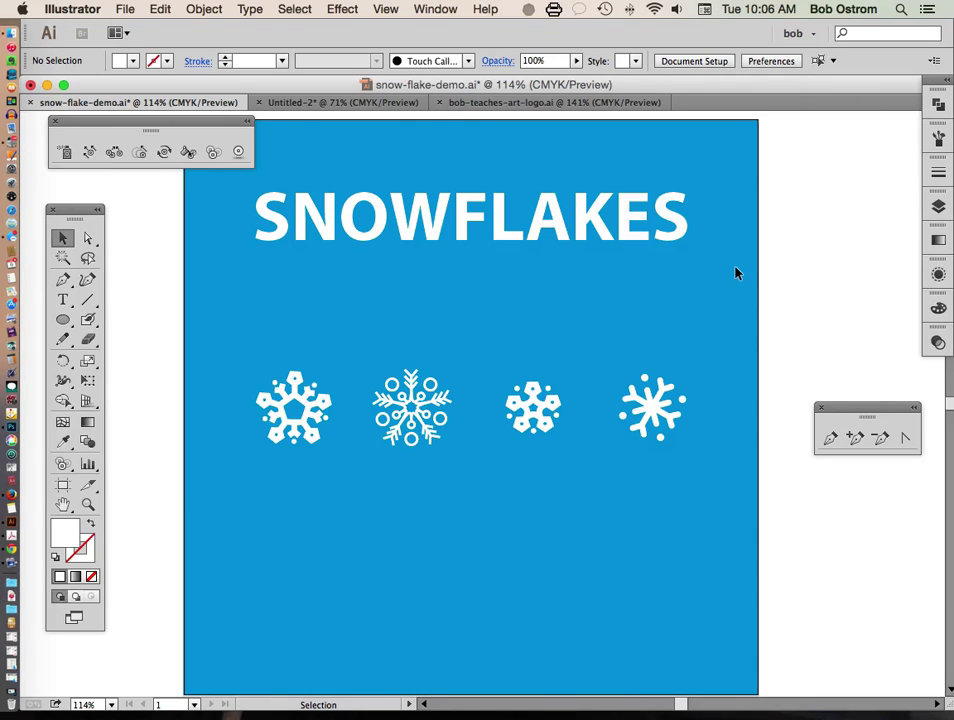
Step: Show the Symbols panel and place small snowflake symbol copies in a row below the large snowflakes
left_click(435, 9)
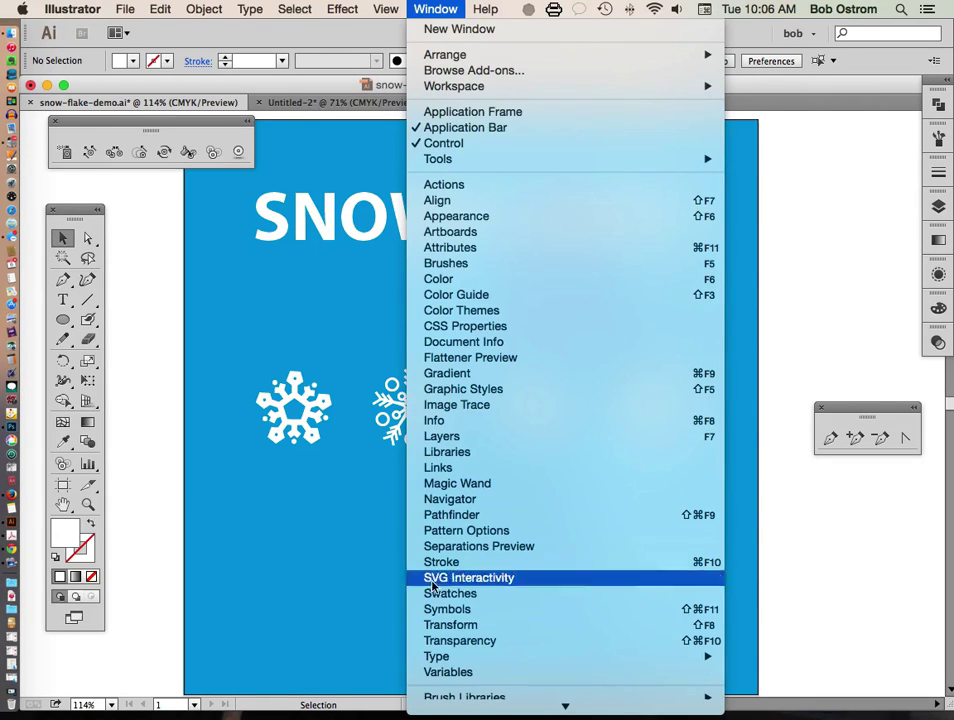
left_click(433, 612)
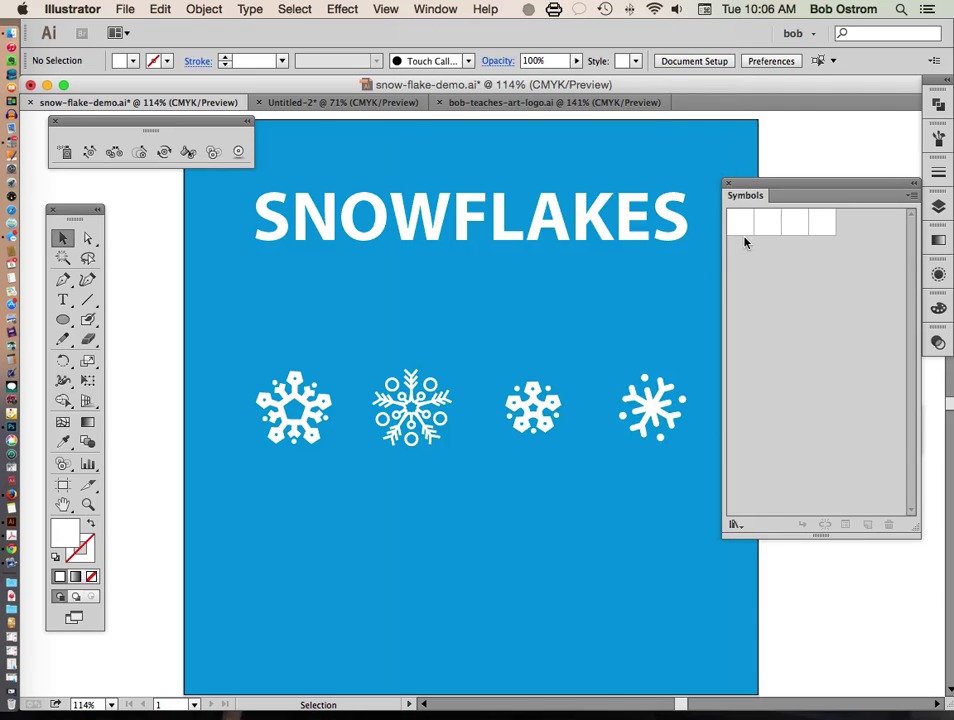
left_click_drag(744, 228, 291, 530)
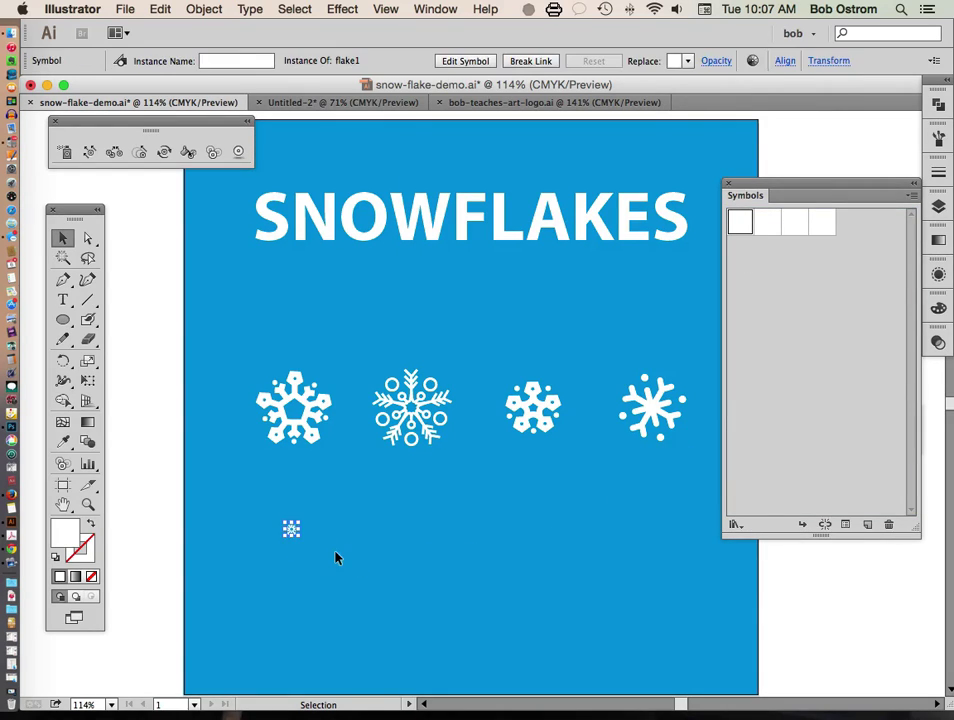
left_click_drag(767, 225, 414, 527)
left_click_drag(795, 222, 658, 524)
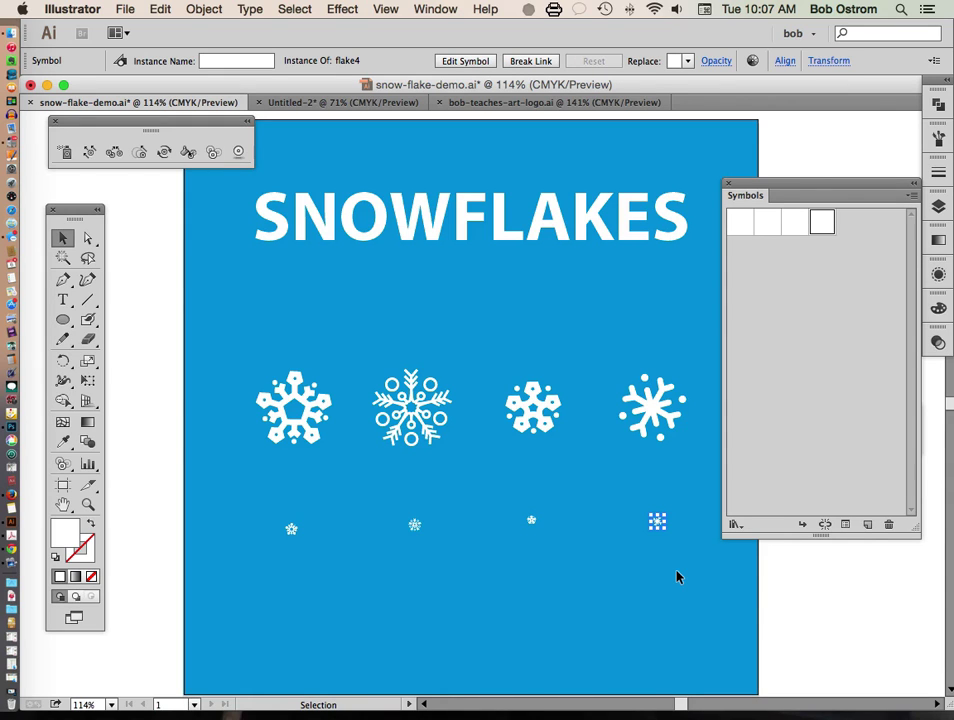
Step: In the Untitled-2 sledding document, load the User Defined snow-flakes-demo symbol library
left_click(302, 104)
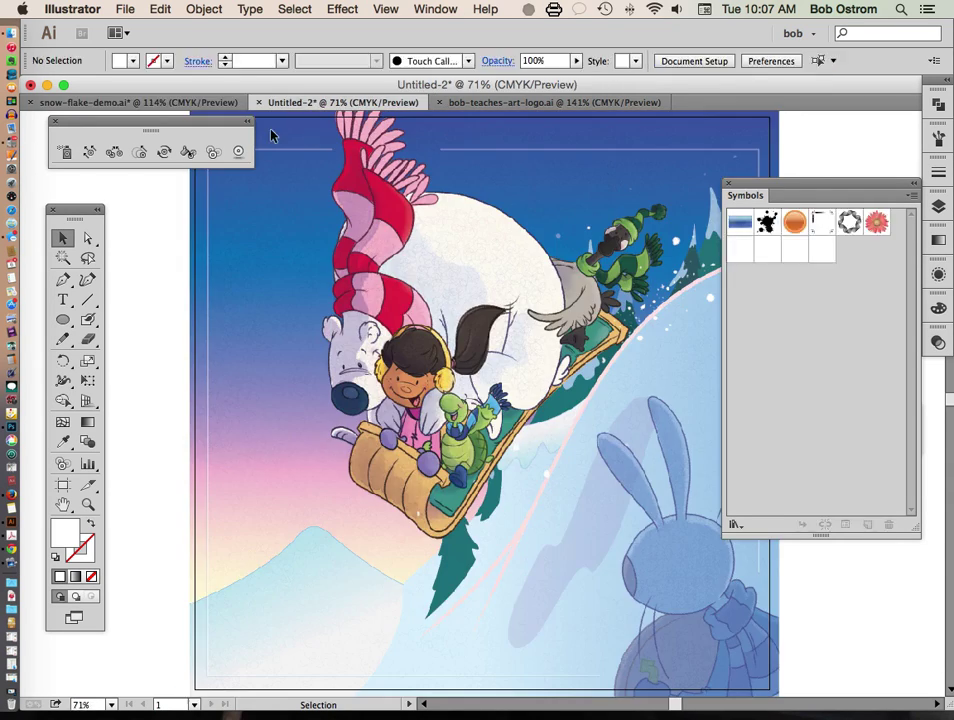
left_click(911, 198)
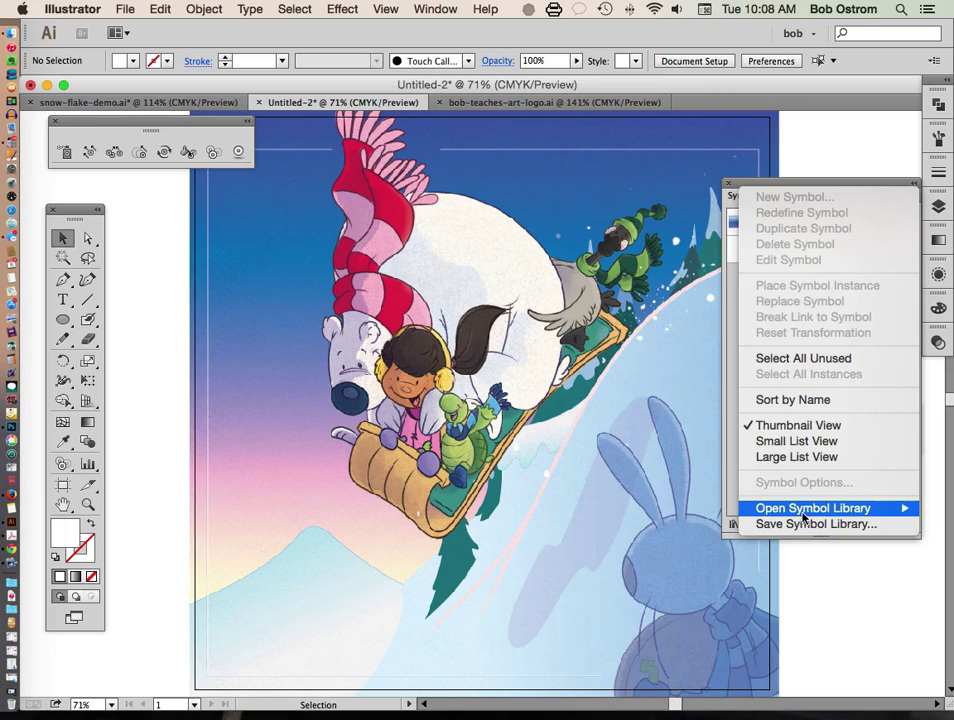
mouse_move(803, 516)
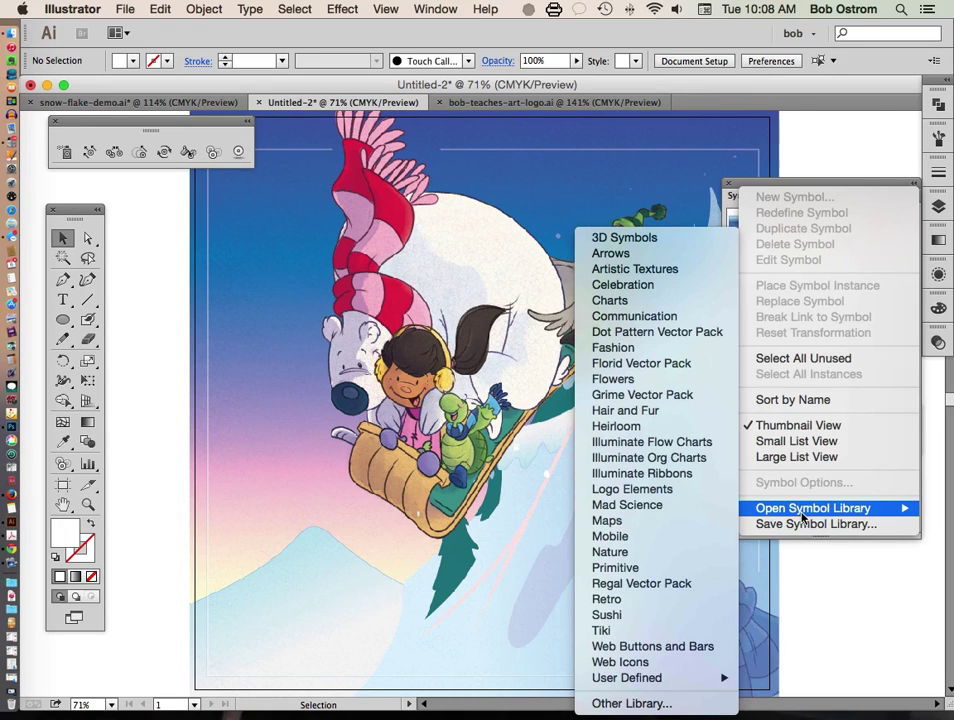
mouse_move(667, 677)
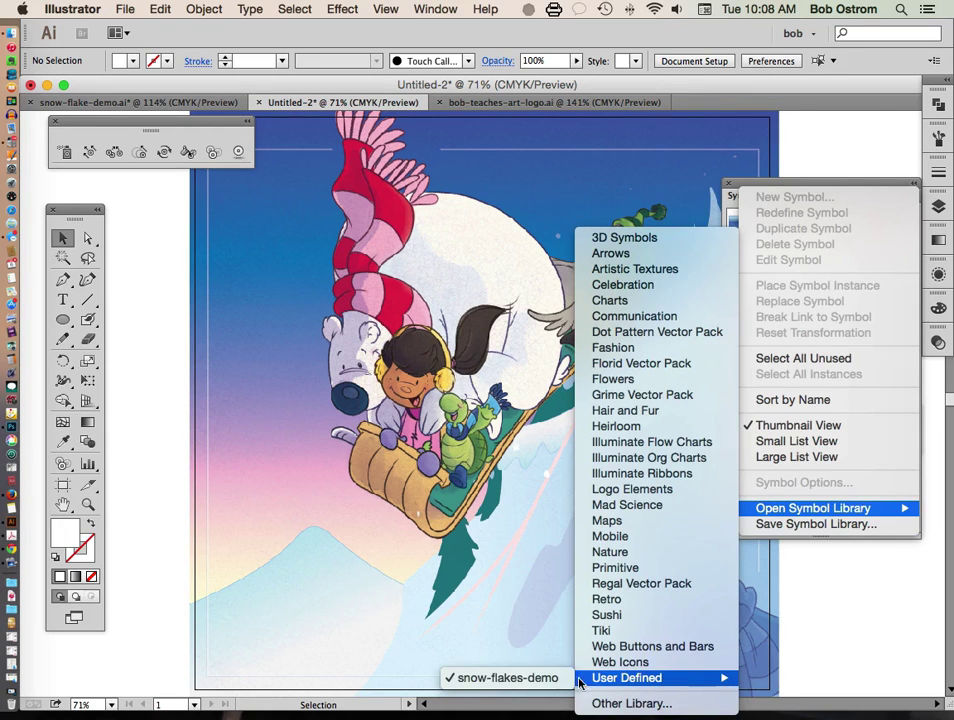
left_click(504, 678)
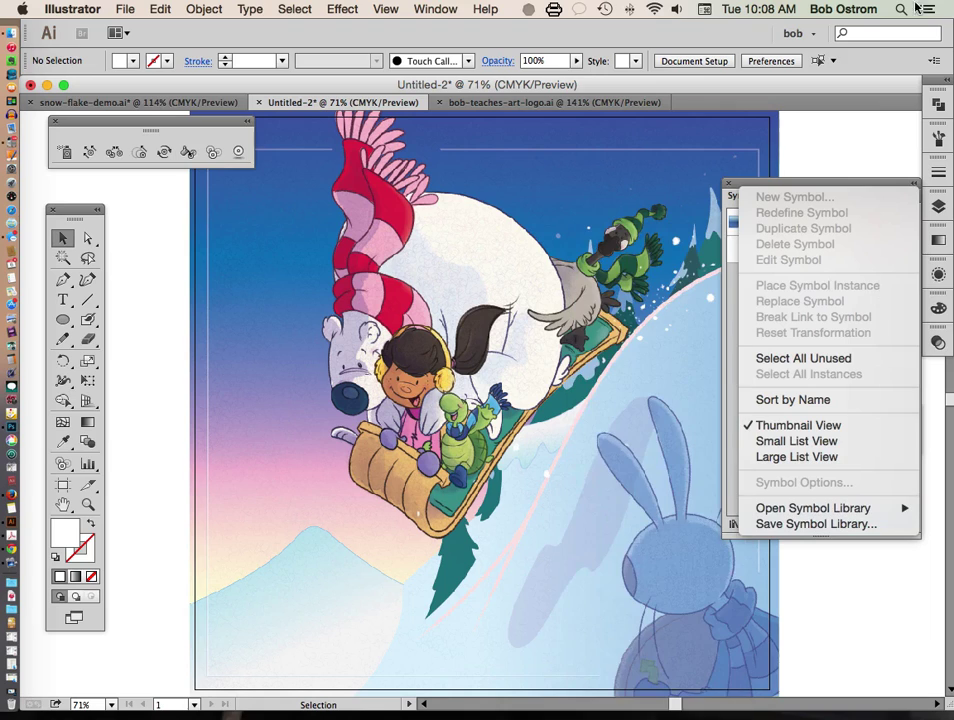
left_click(843, 134)
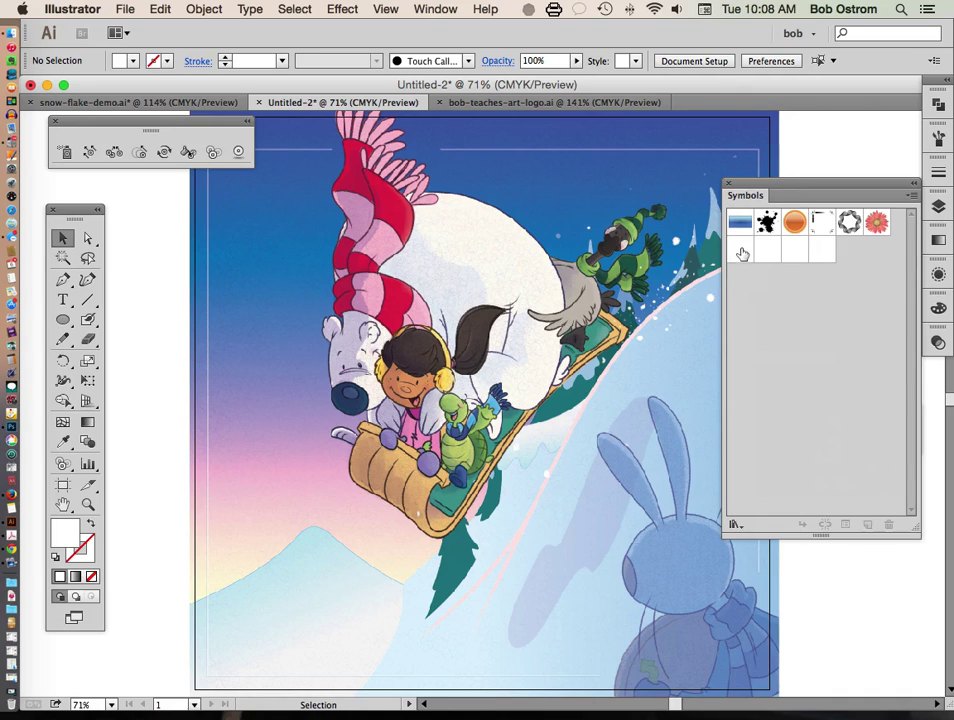
Step: Place three snowflake symbols in the sky: upper left, top centre (flake2), and left of the sled (flake4)
left_click_drag(740, 251, 251, 198)
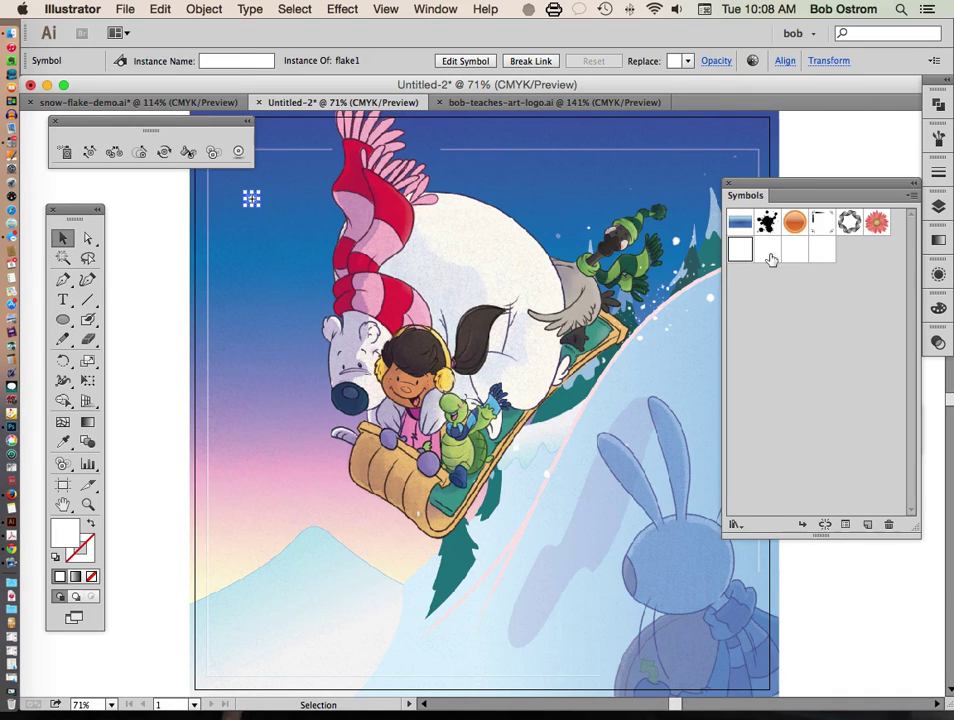
left_click_drag(794, 250, 571, 177)
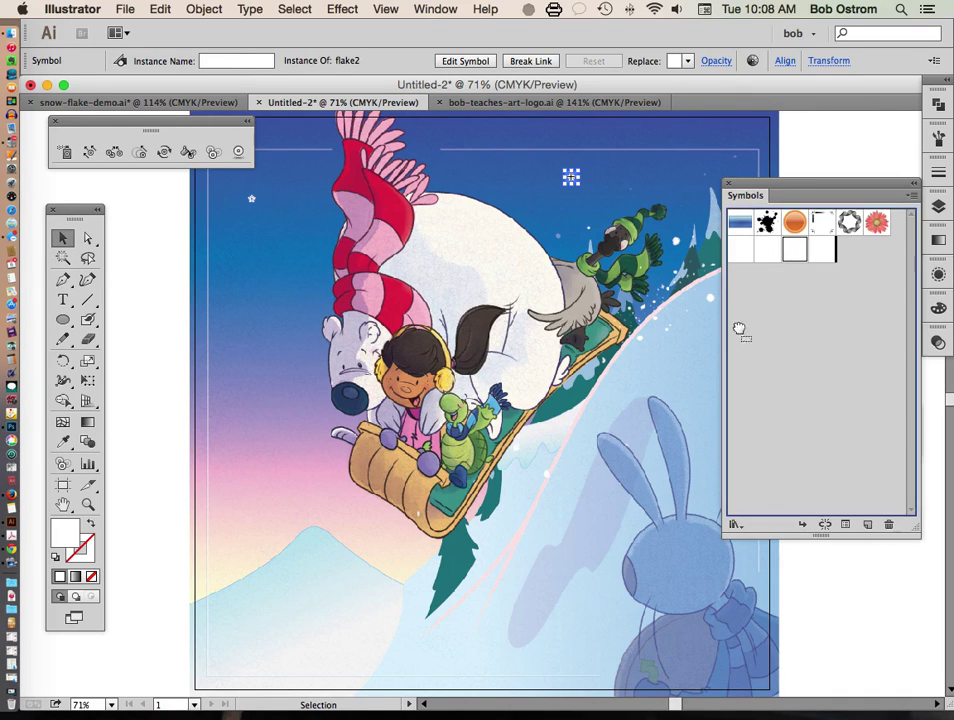
left_click_drag(821, 250, 263, 457)
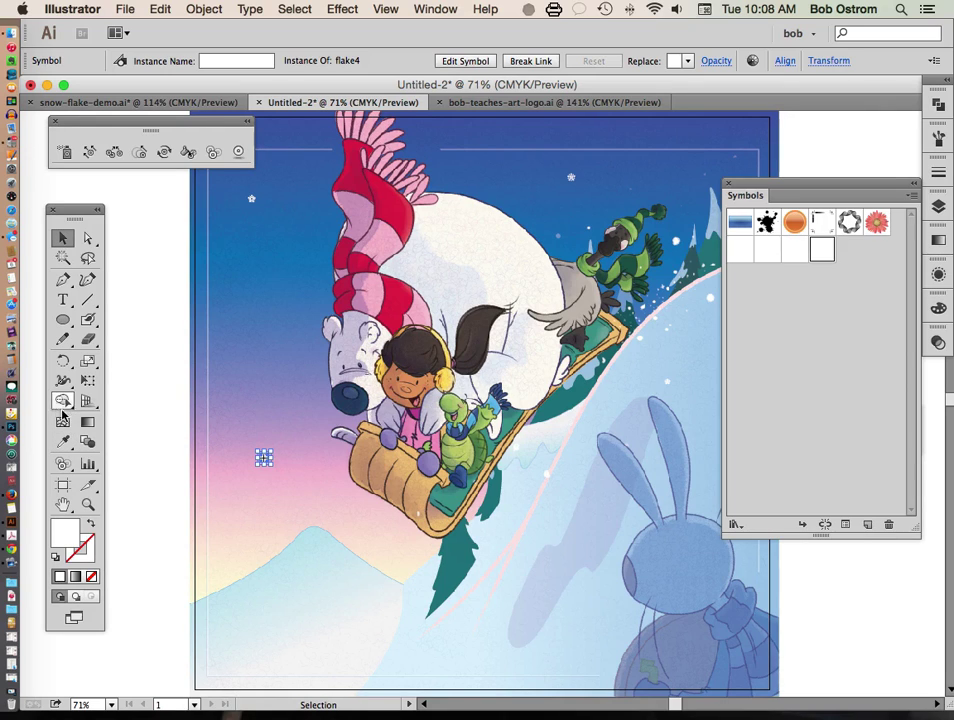
Step: Tear the symbolism tools off into a floating panel and move it aside
left_click(62, 463)
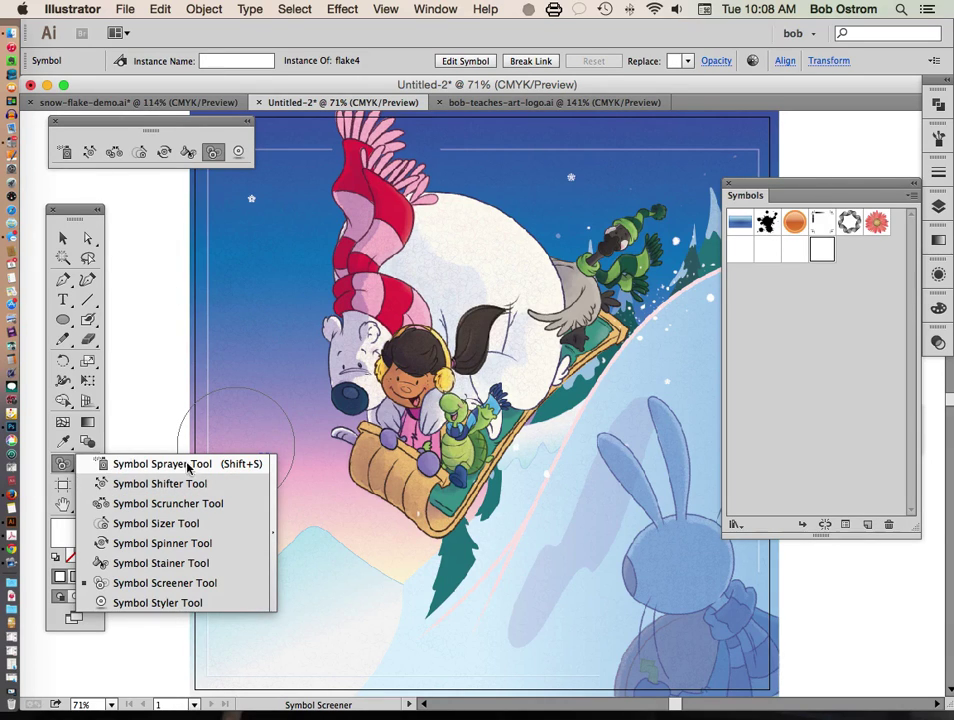
left_click(273, 488)
left_click_drag(200, 473, 194, 141)
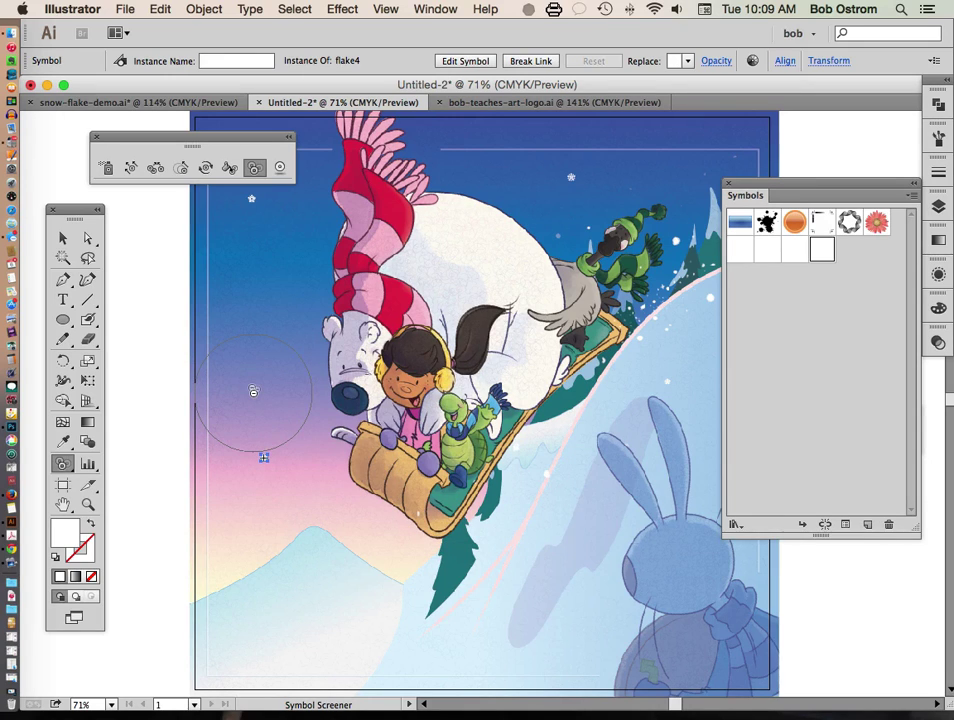
left_click(69, 12)
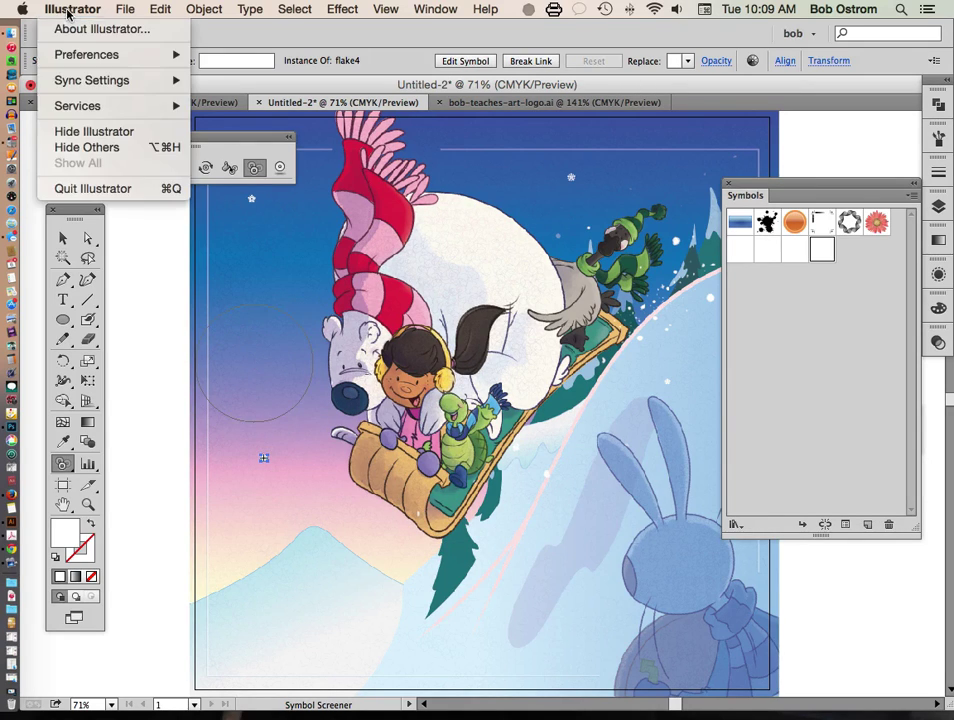
mouse_move(80, 55)
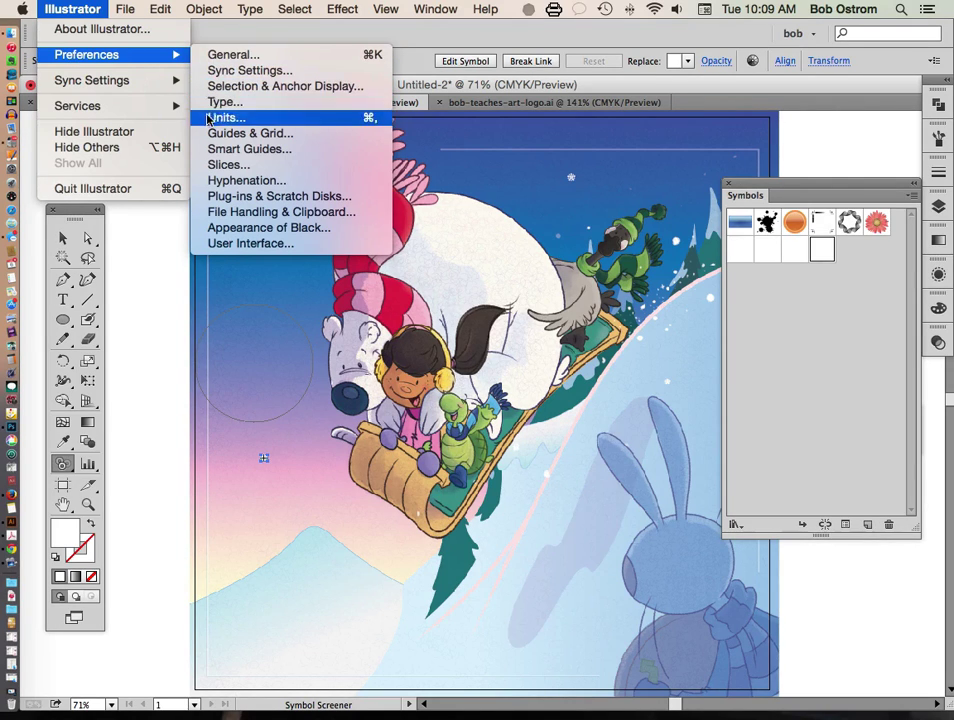
left_click(221, 243)
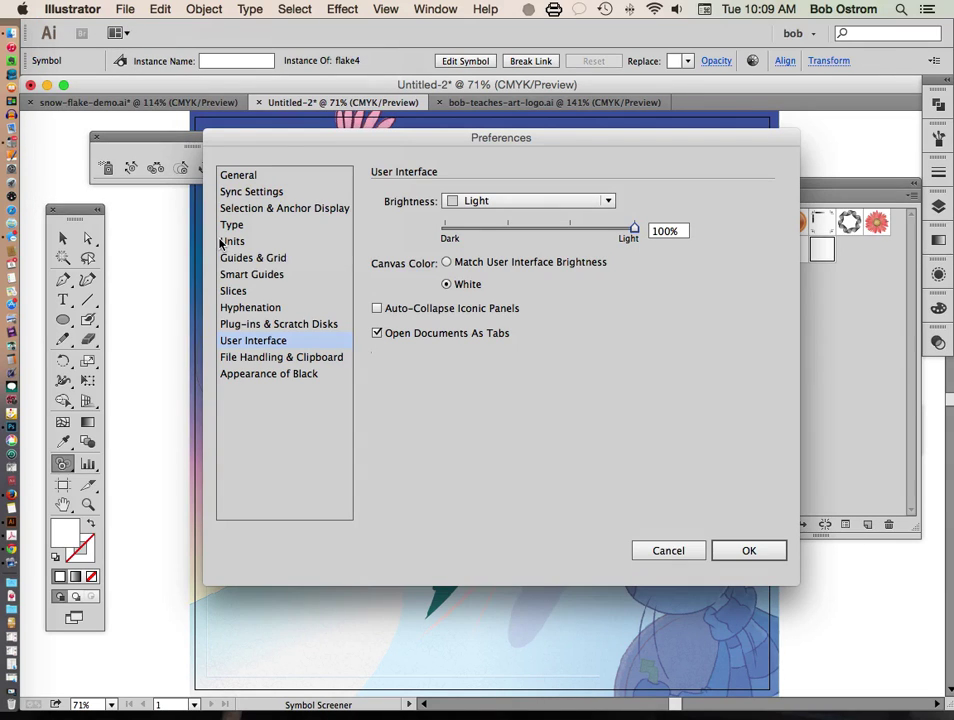
mouse_move(634, 228)
left_mouse_down()
mouse_move(447, 234)
mouse_move(635, 232)
left_mouse_up()
left_click(741, 552)
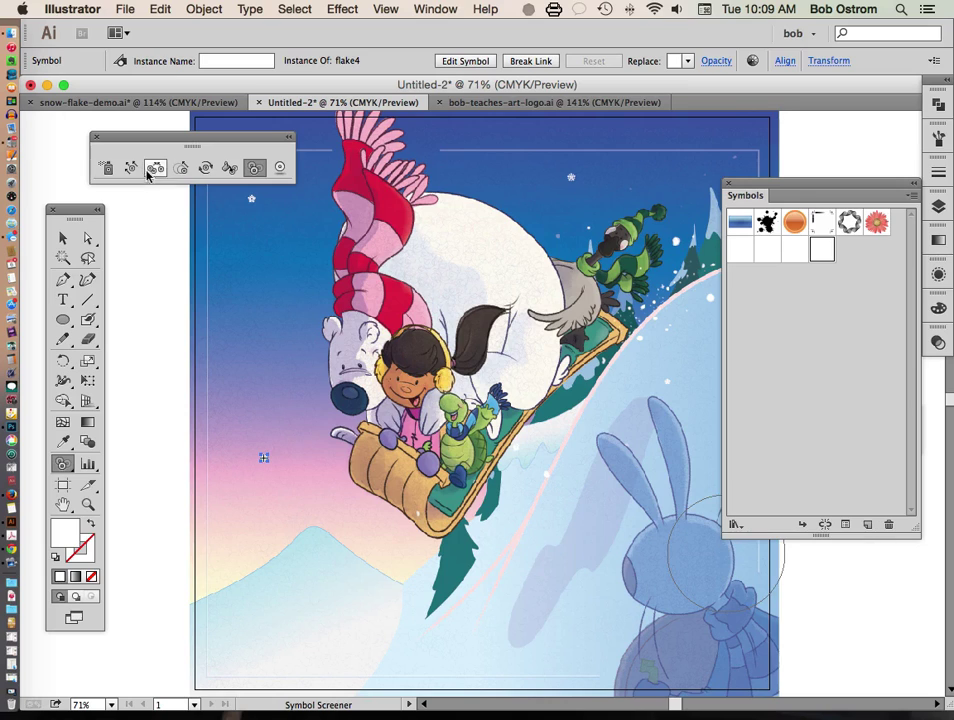
Step: Set Symbol Sprayer options to 5 in diameter, Pressure intensity and symbol set density 10
left_click_drag(138, 141, 126, 131)
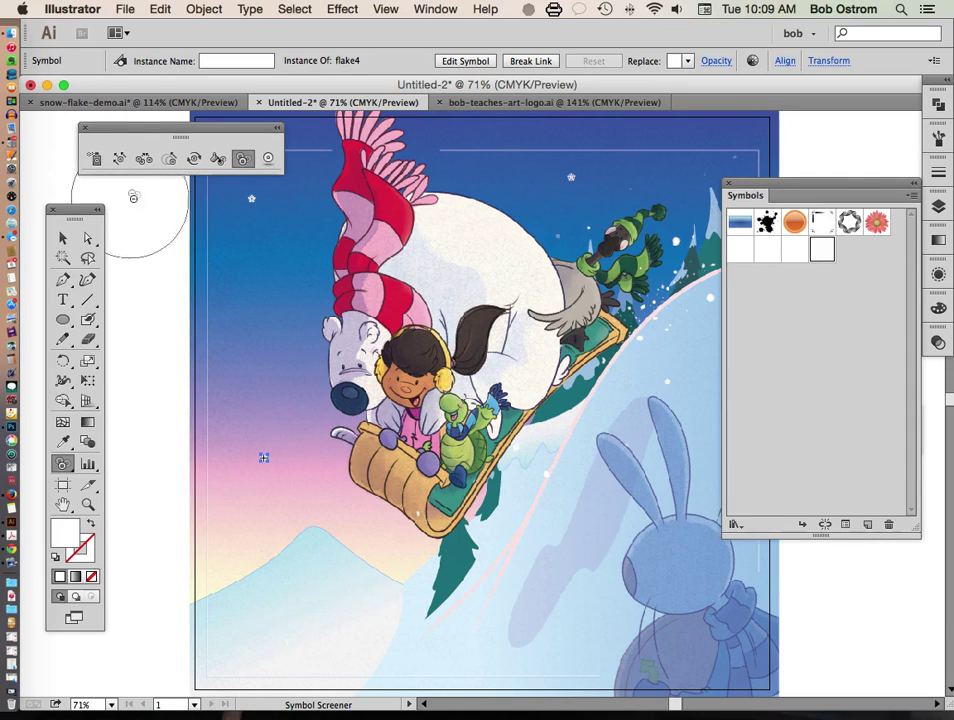
left_click(92, 159)
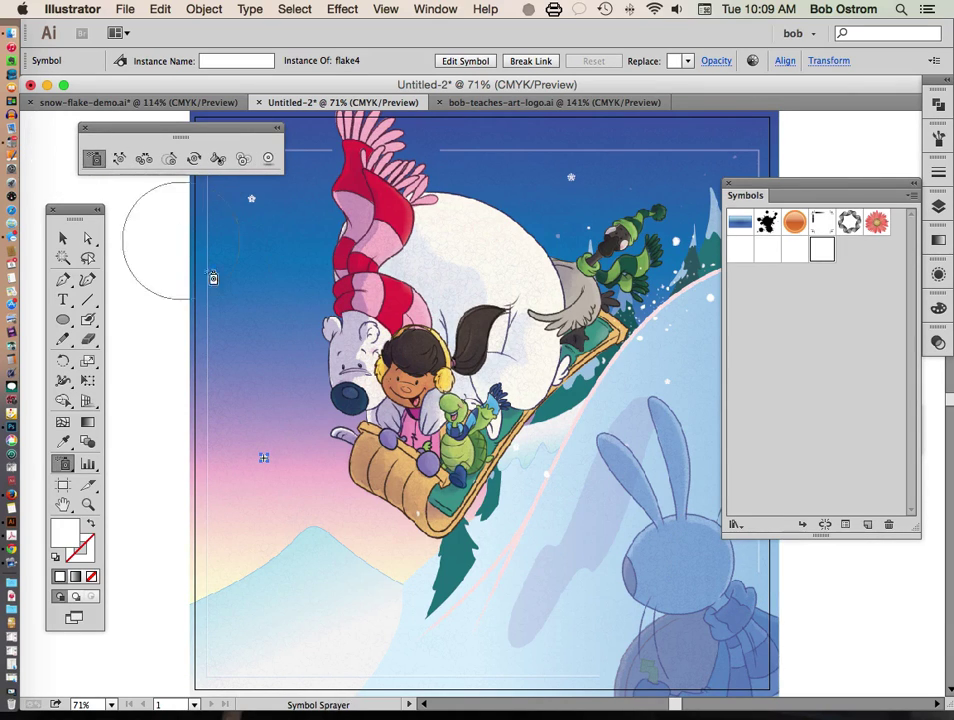
double_click(94, 158)
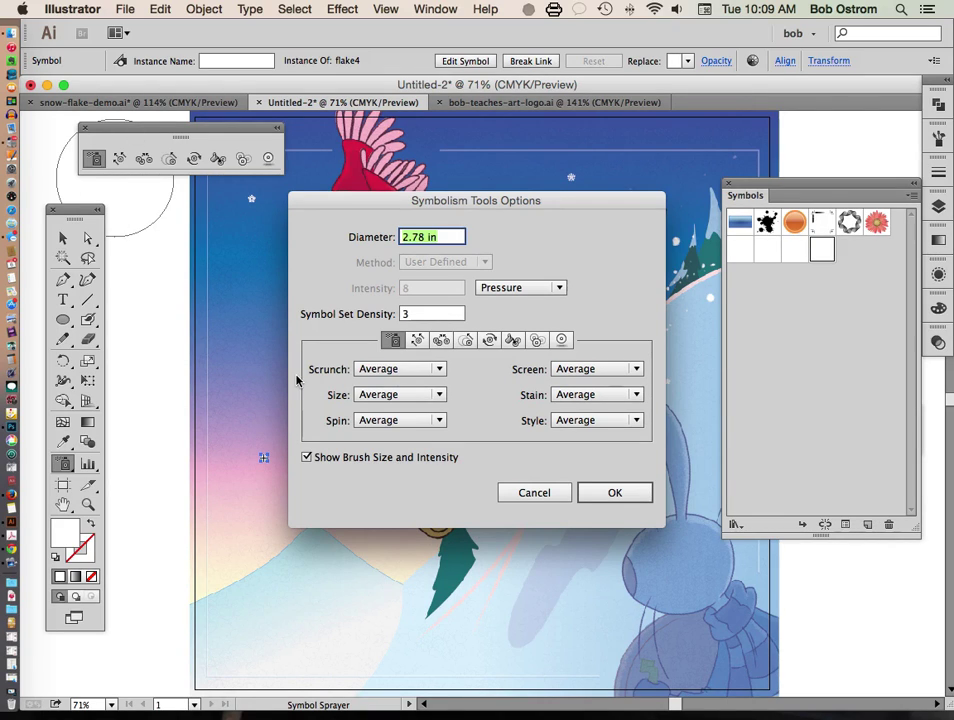
double_click(426, 237)
type("5")
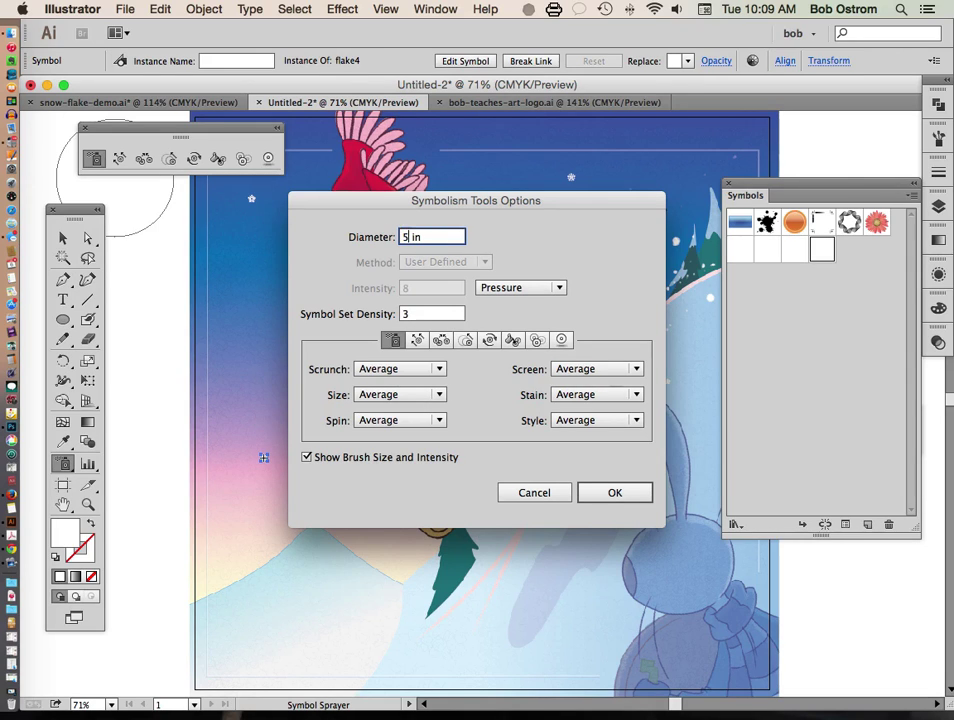
left_click(415, 316)
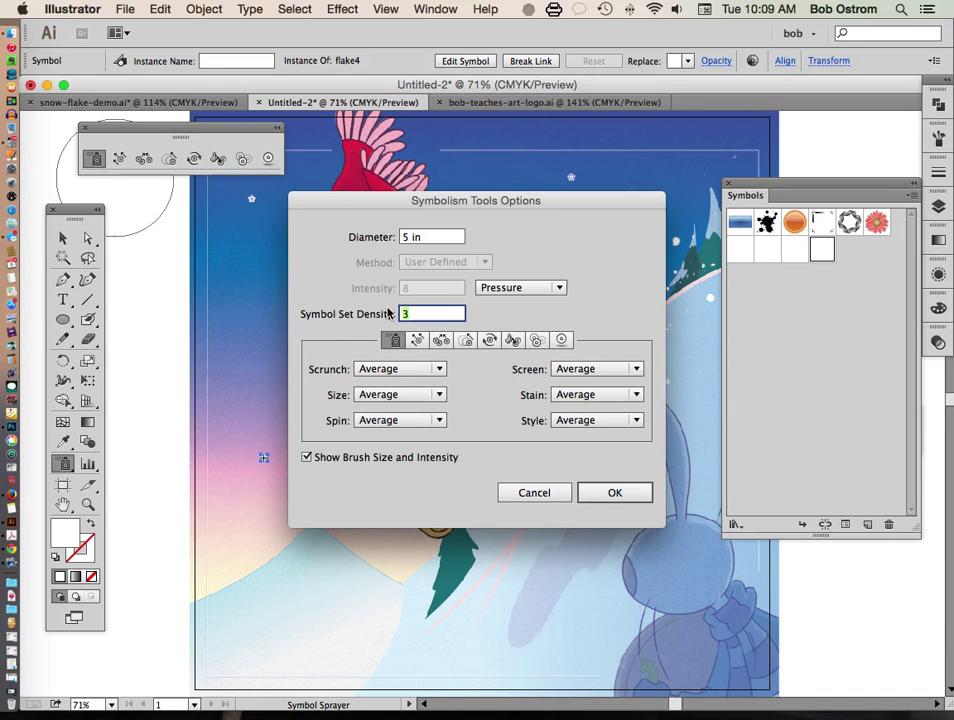
type("10")
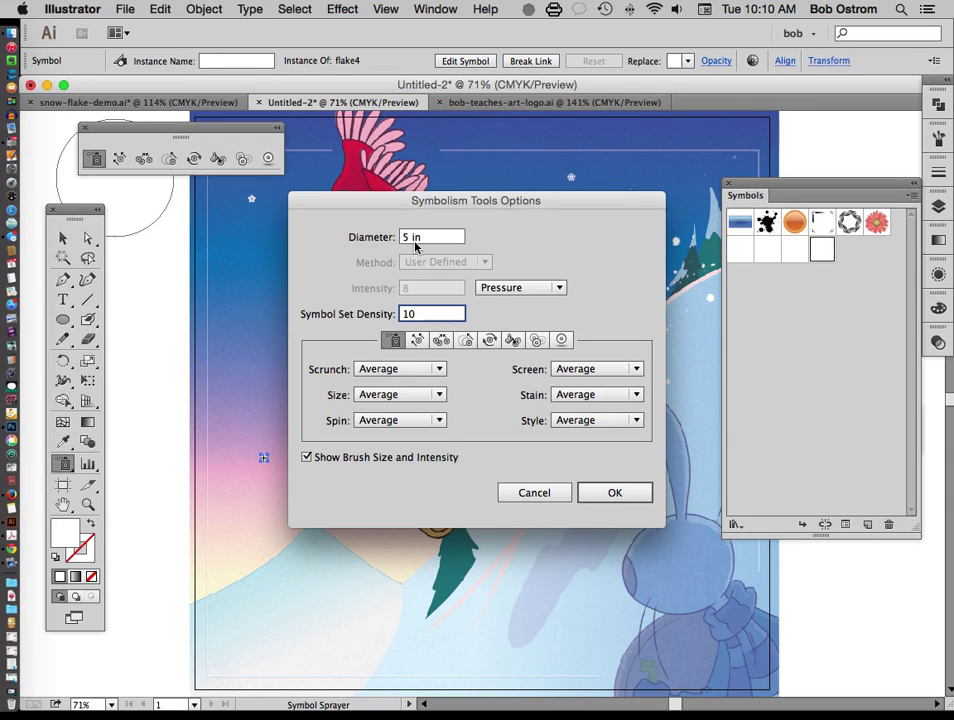
left_click(516, 289)
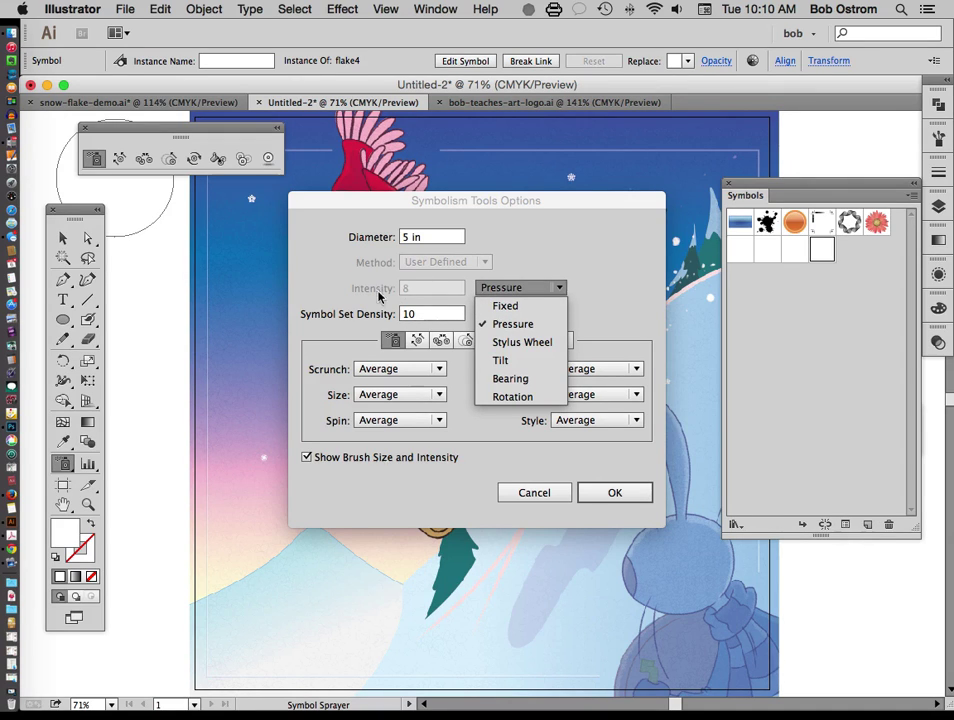
left_click(498, 289)
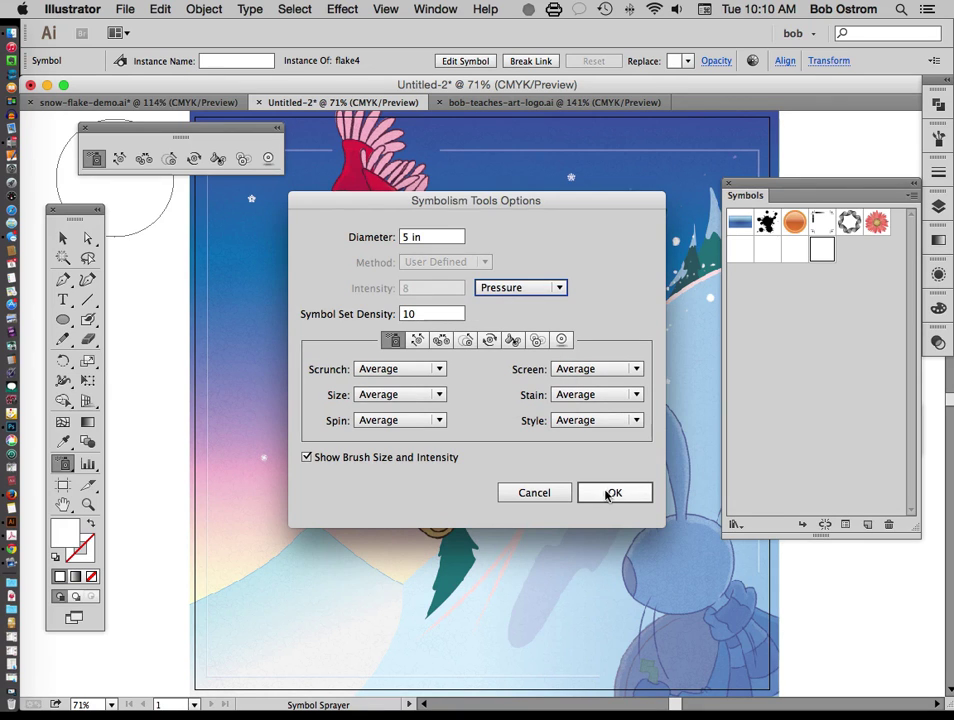
left_click(612, 493)
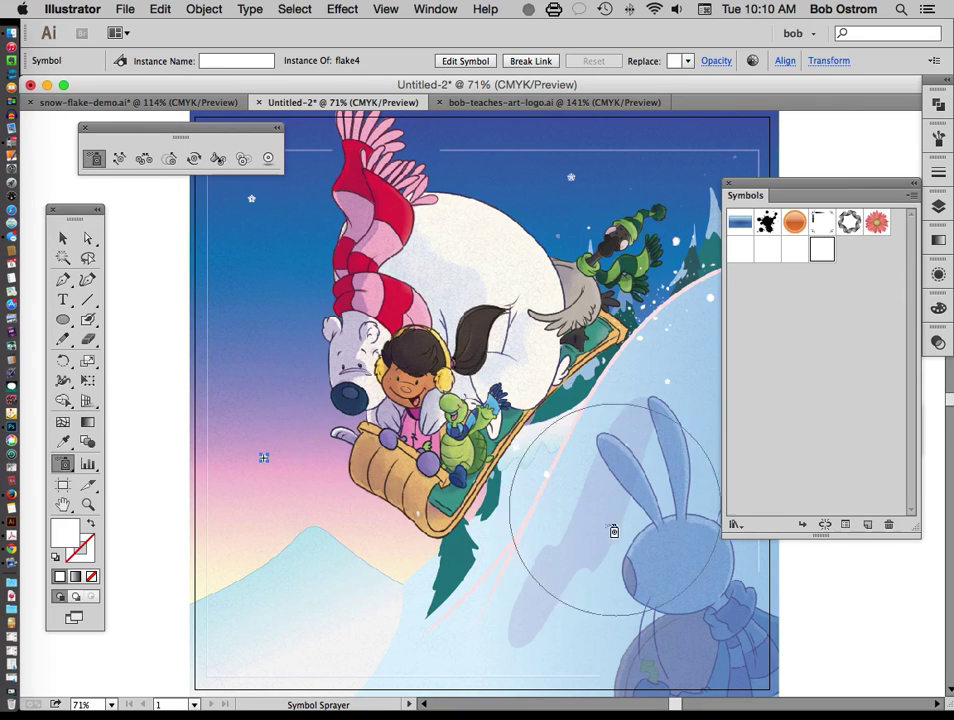
Step: Spray a trial trail of the flower symbol down the left side, then undo it
left_click(876, 225)
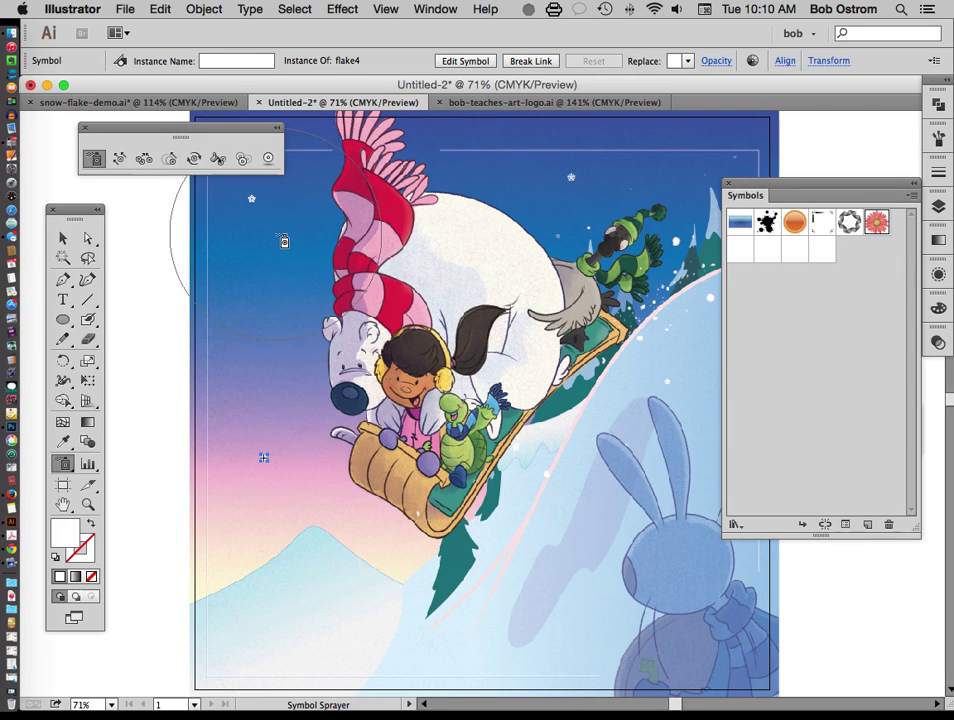
mouse_move(283, 240)
left_mouse_down()
mouse_move(365, 368)
mouse_move(363, 396)
mouse_move(321, 423)
mouse_move(301, 462)
mouse_move(308, 479)
mouse_move(375, 509)
mouse_move(375, 521)
mouse_move(330, 543)
mouse_move(317, 574)
left_mouse_up()
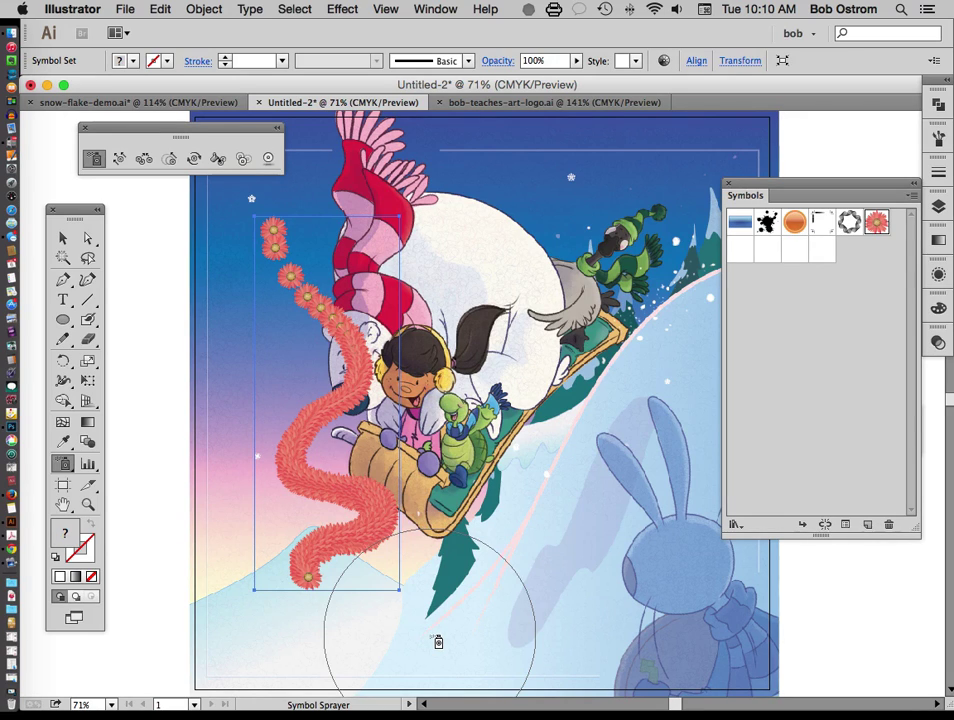
key("super+z")
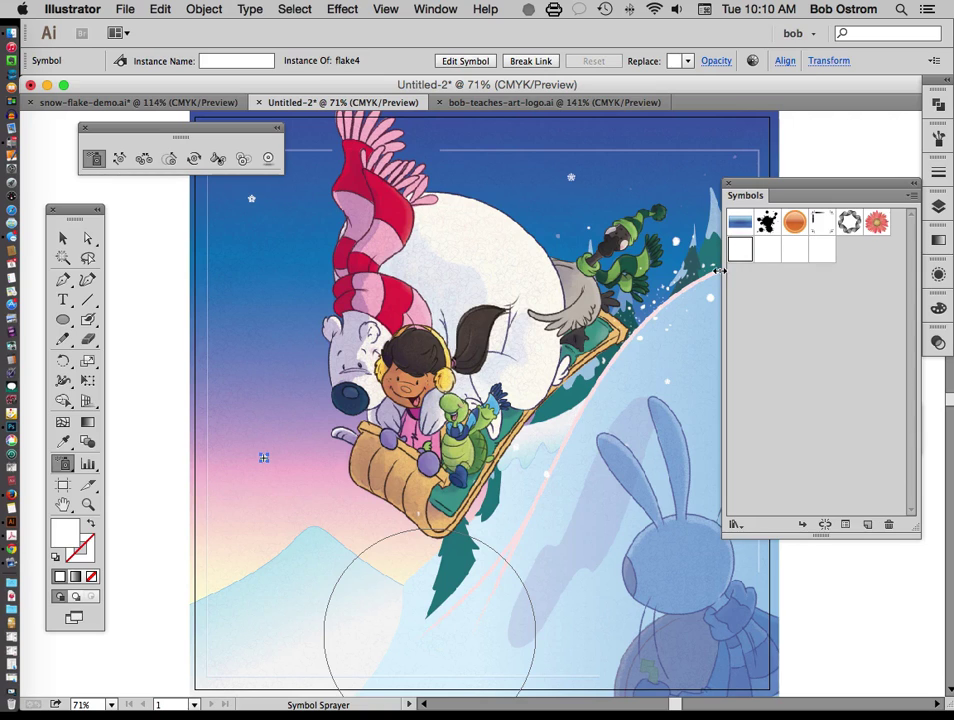
Step: Lower the sprayer's symbol set density to 3 and move the panels off the artwork
double_click(93, 158)
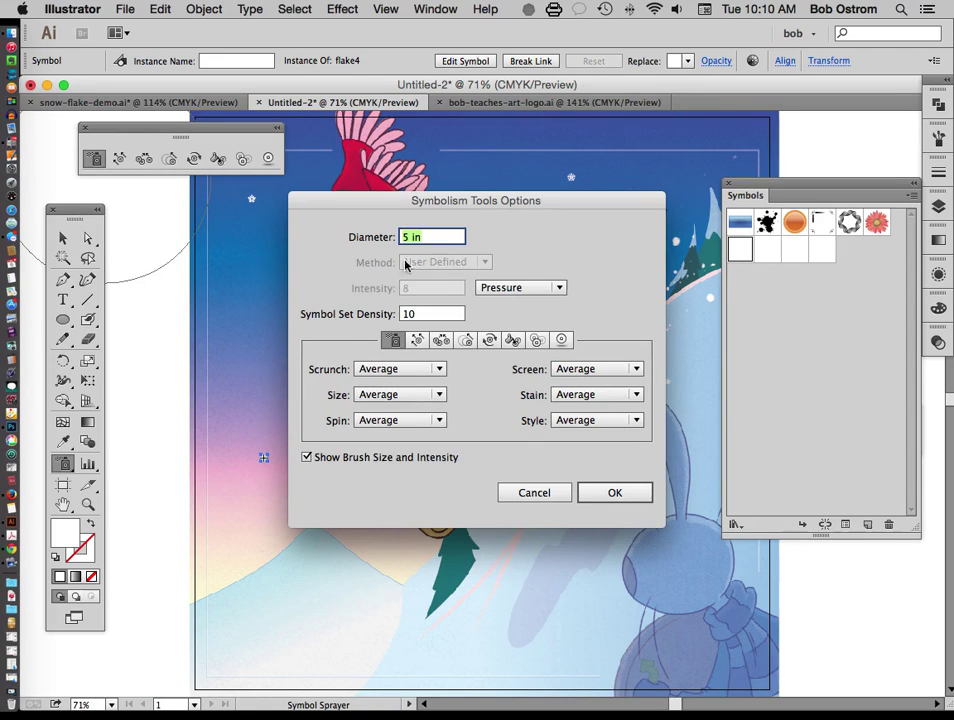
key("Tab")
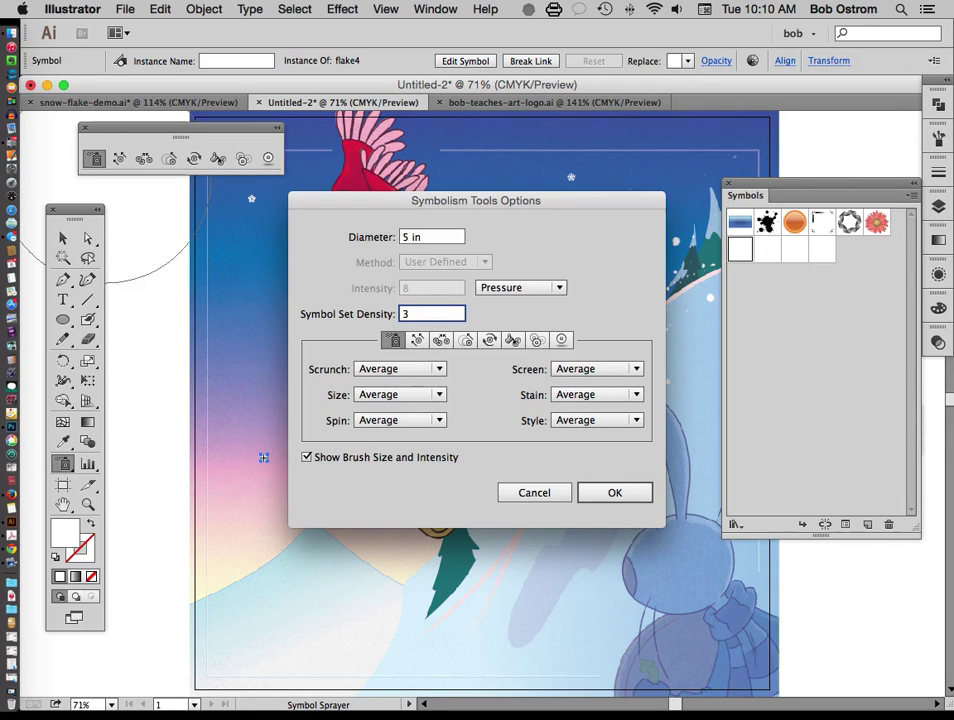
left_click(604, 494)
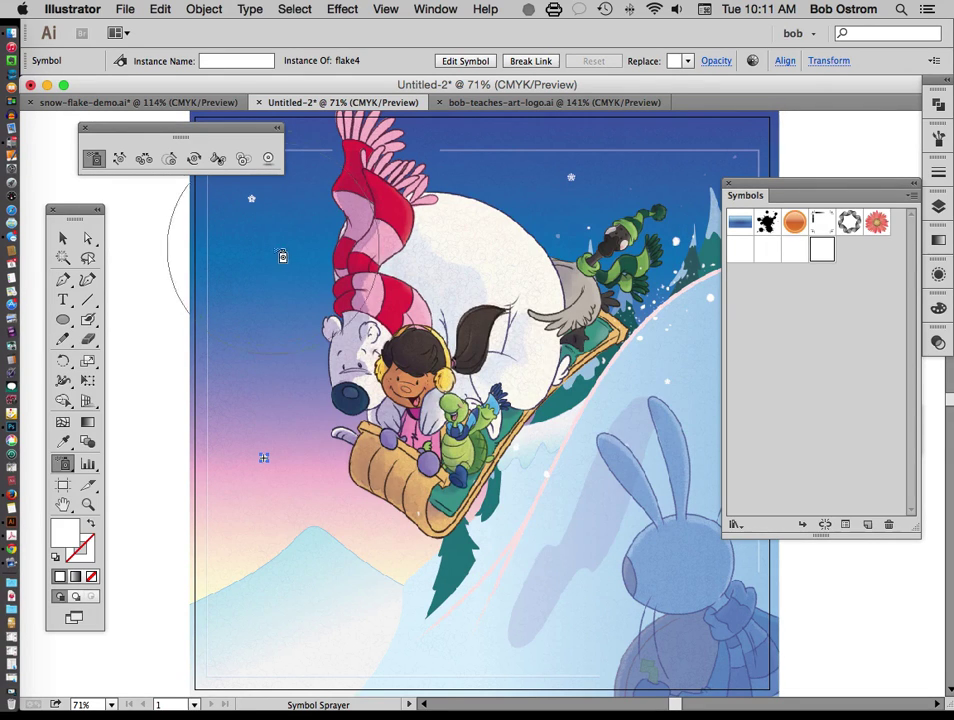
left_click_drag(174, 133, 116, 125)
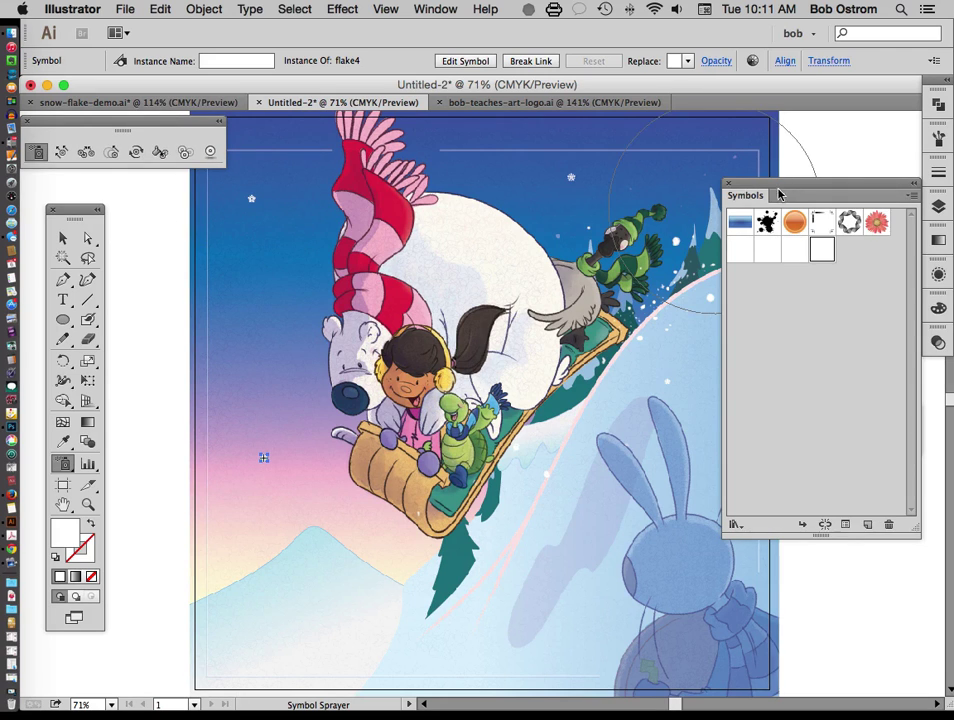
left_click_drag(769, 191, 843, 372)
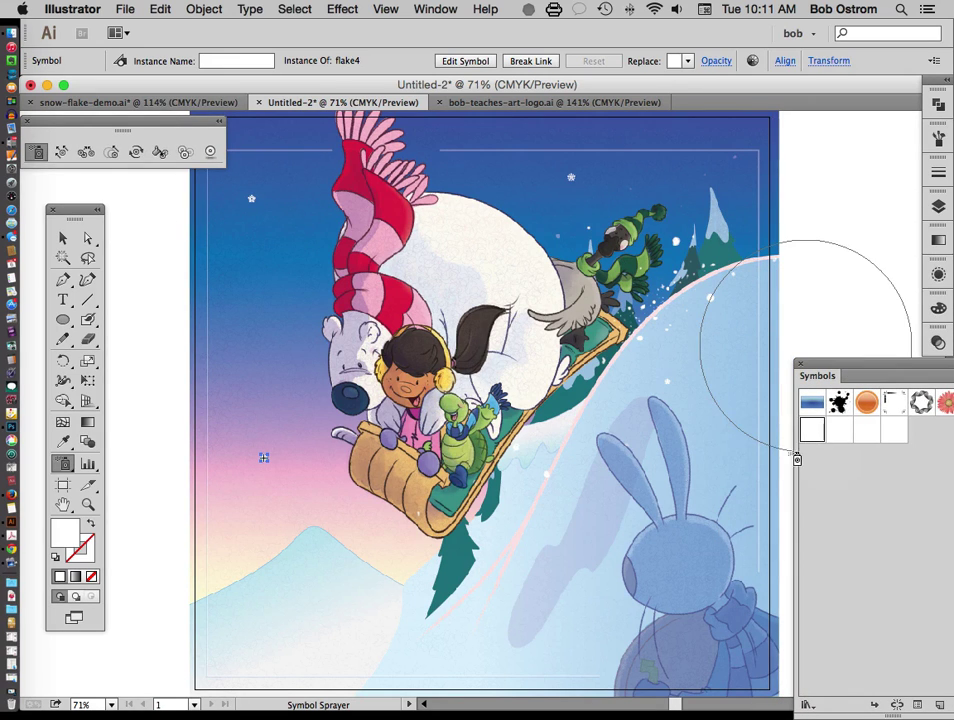
Step: Spray snowflakes across the sky, around the bear and bunny, and along the slopes
left_click(260, 263)
left_click(304, 293)
left_click(358, 376)
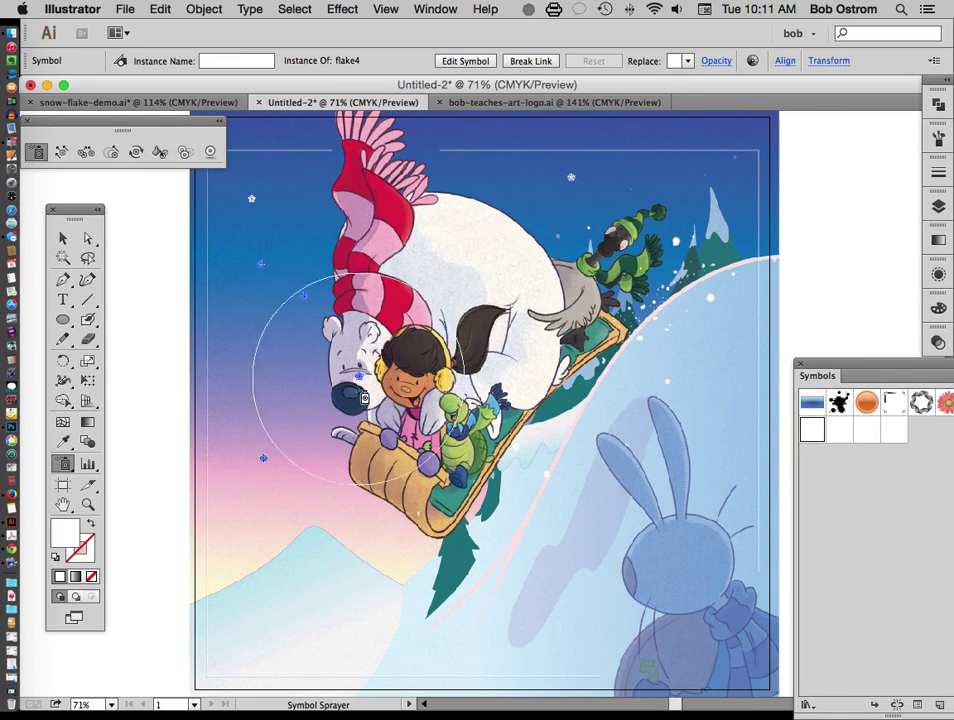
left_click(296, 467)
left_click(242, 548)
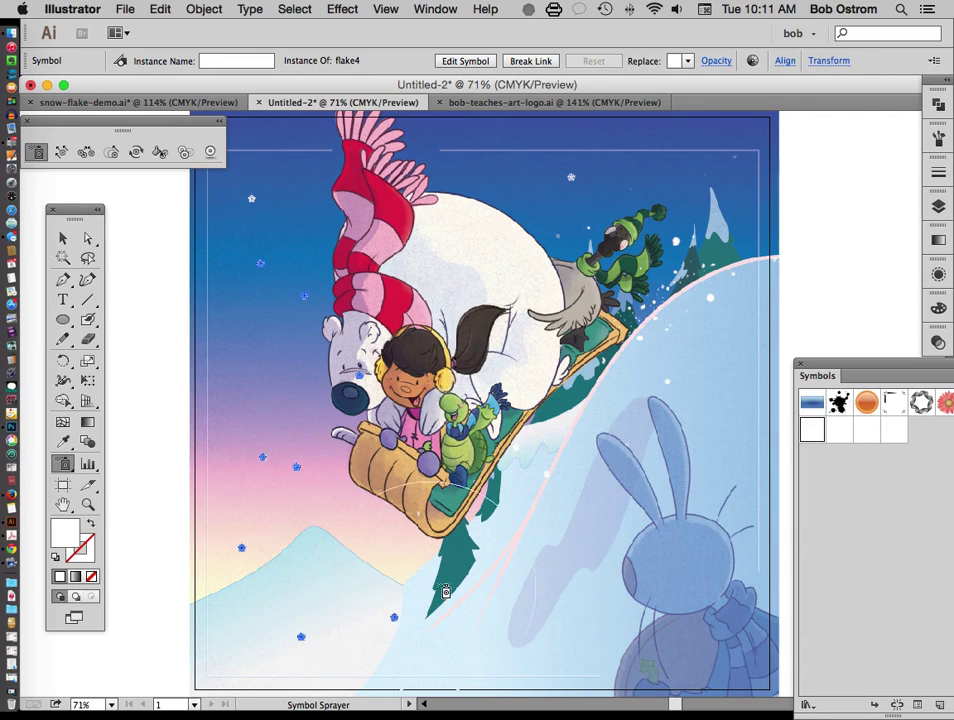
left_click(541, 509)
left_click(647, 467)
left_click(705, 603)
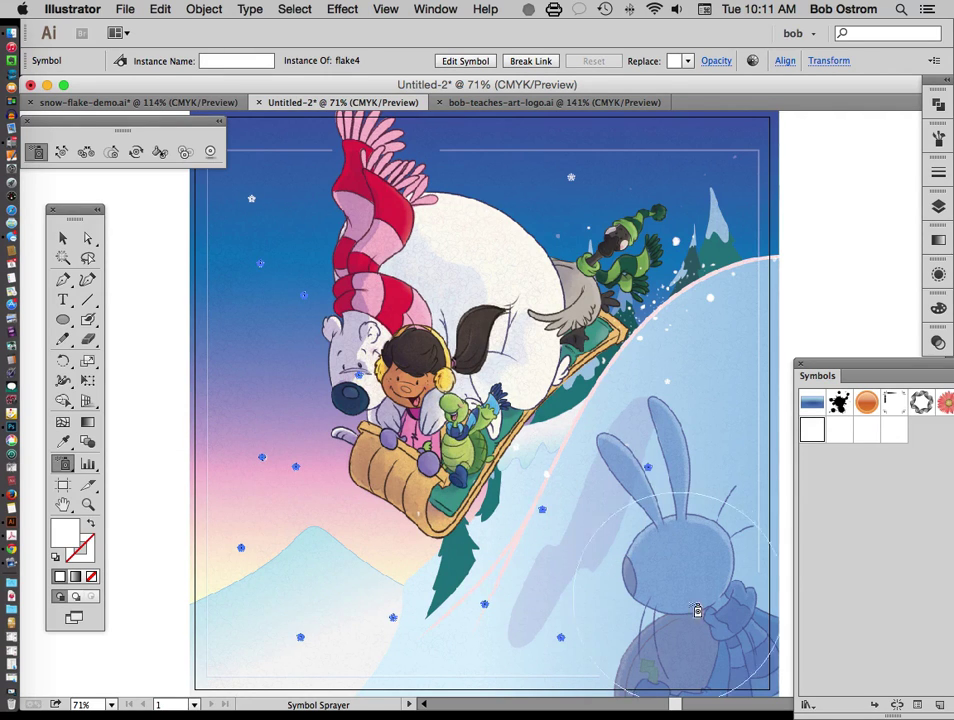
left_click(709, 411)
left_click(653, 321)
left_click(711, 200)
left_click(597, 145)
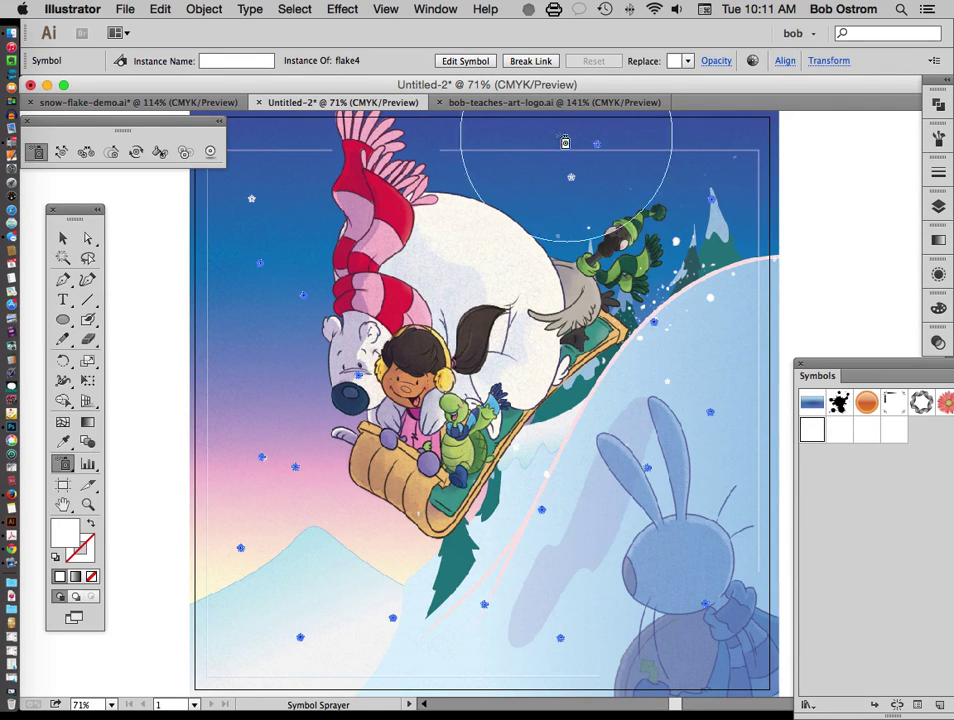
left_click(473, 150)
left_click(410, 160)
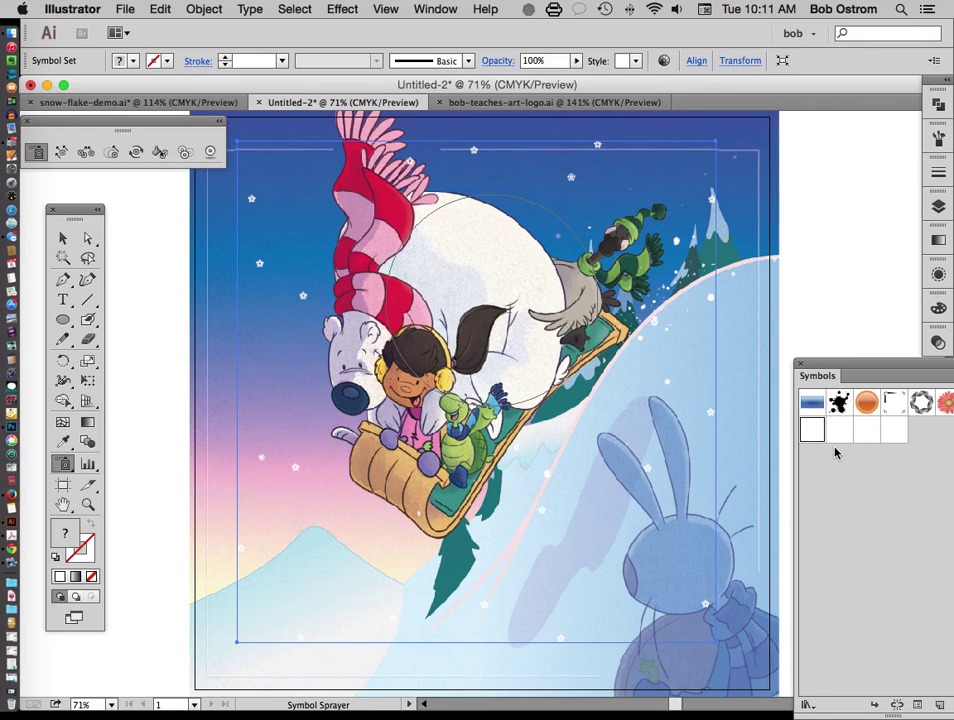
Step: Spray the other snowflake symbols over the left sky, bear, scarf and top-right sky
left_click_drag(811, 429, 841, 431)
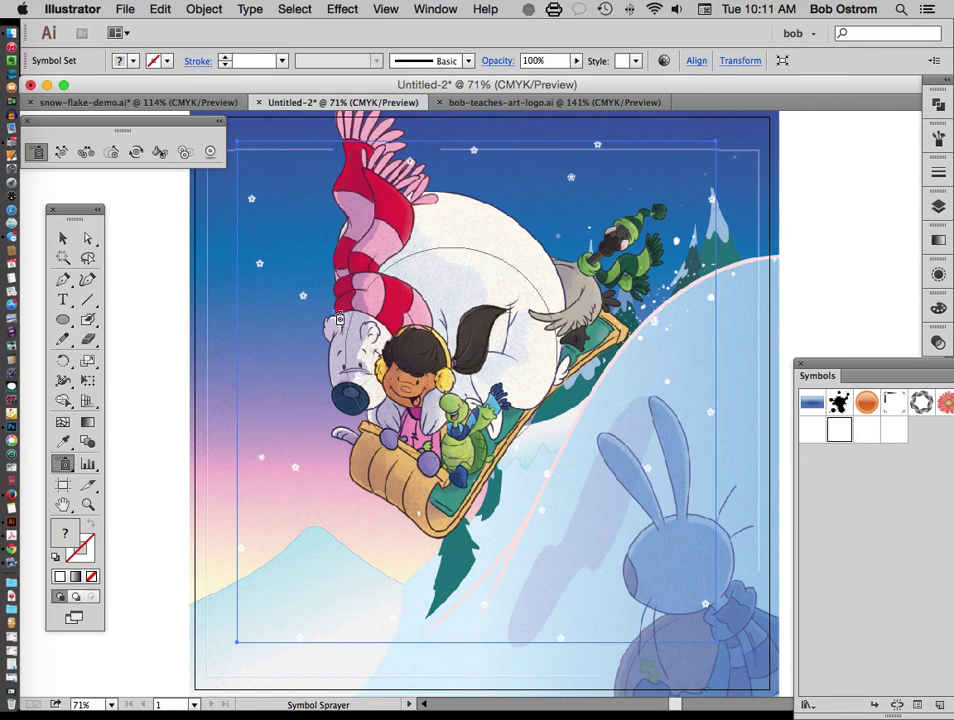
mouse_move(256, 353)
left_mouse_down()
mouse_move(295, 409)
mouse_move(257, 423)
mouse_move(225, 457)
mouse_move(234, 495)
mouse_move(349, 546)
mouse_move(296, 588)
left_mouse_up()
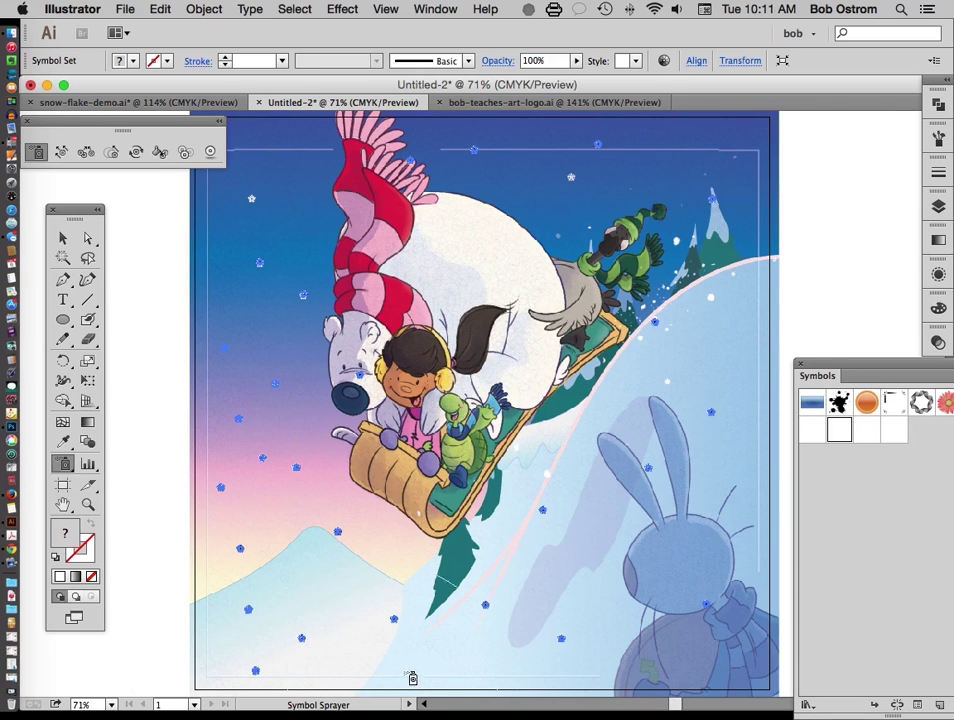
mouse_move(499, 625)
left_mouse_down()
mouse_move(613, 588)
mouse_move(690, 510)
mouse_move(675, 417)
mouse_move(709, 143)
mouse_move(554, 179)
mouse_move(450, 150)
left_mouse_up()
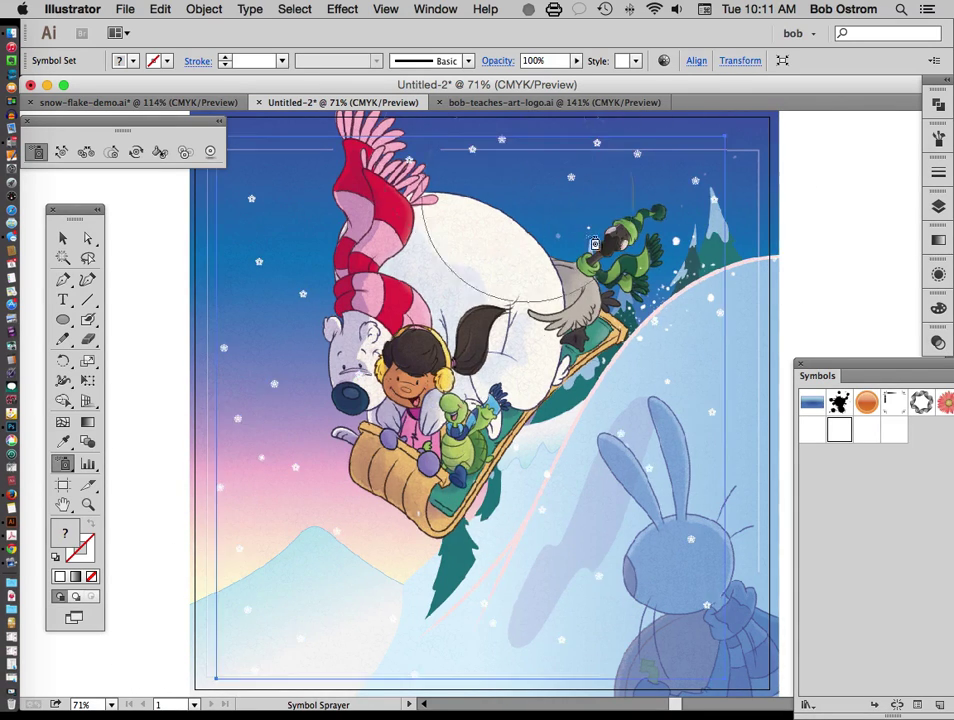
left_click(875, 433)
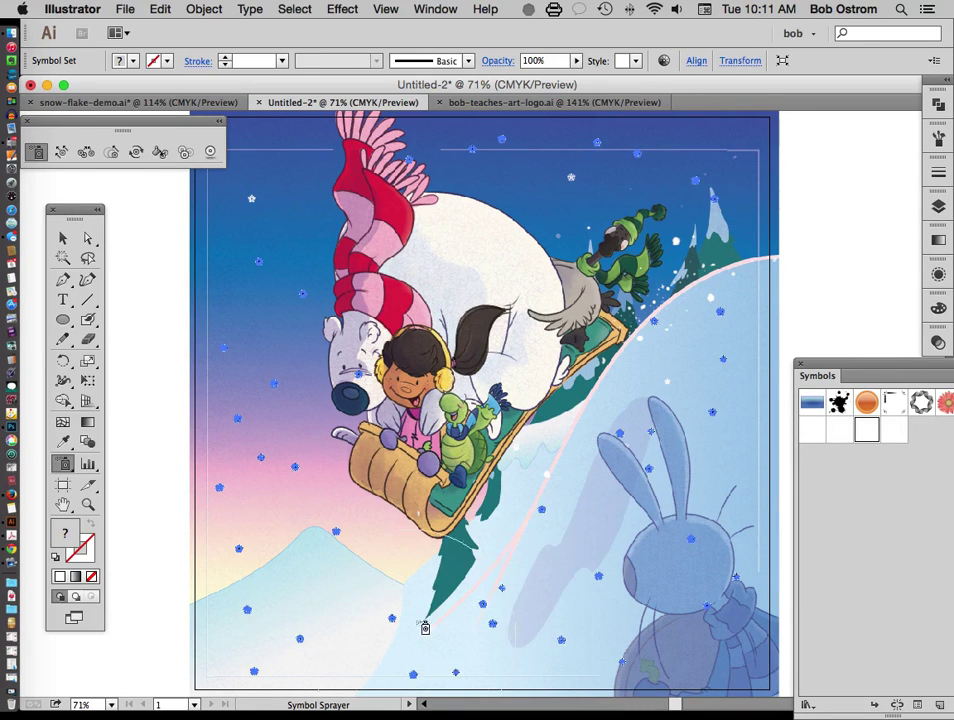
left_click_drag(308, 521, 377, 382)
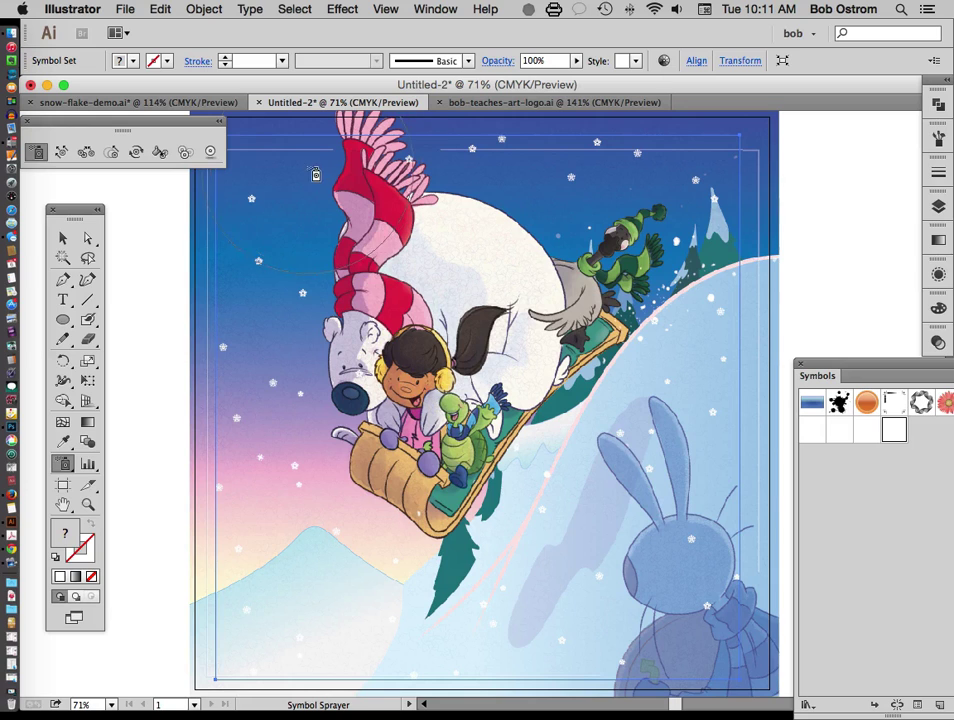
mouse_move(334, 193)
left_mouse_down()
mouse_move(390, 165)
mouse_move(360, 190)
mouse_move(385, 255)
mouse_move(305, 352)
mouse_move(340, 362)
left_mouse_up()
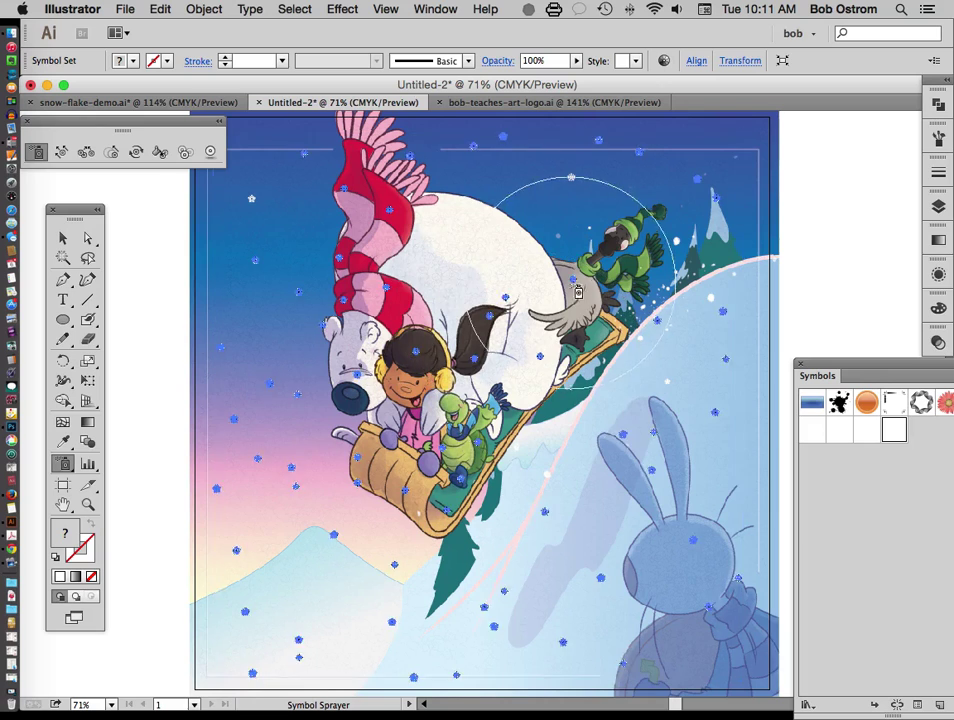
mouse_move(546, 281)
left_mouse_down()
mouse_move(528, 212)
mouse_move(587, 216)
mouse_move(521, 193)
mouse_move(607, 202)
mouse_move(705, 147)
left_mouse_up()
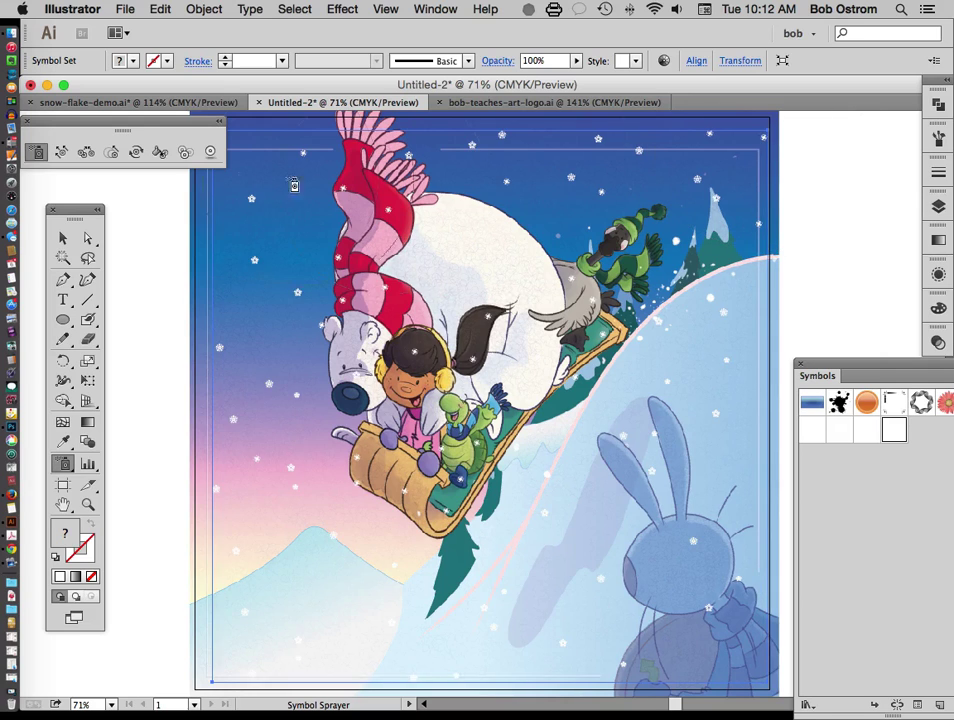
left_click_drag(132, 128, 132, 134)
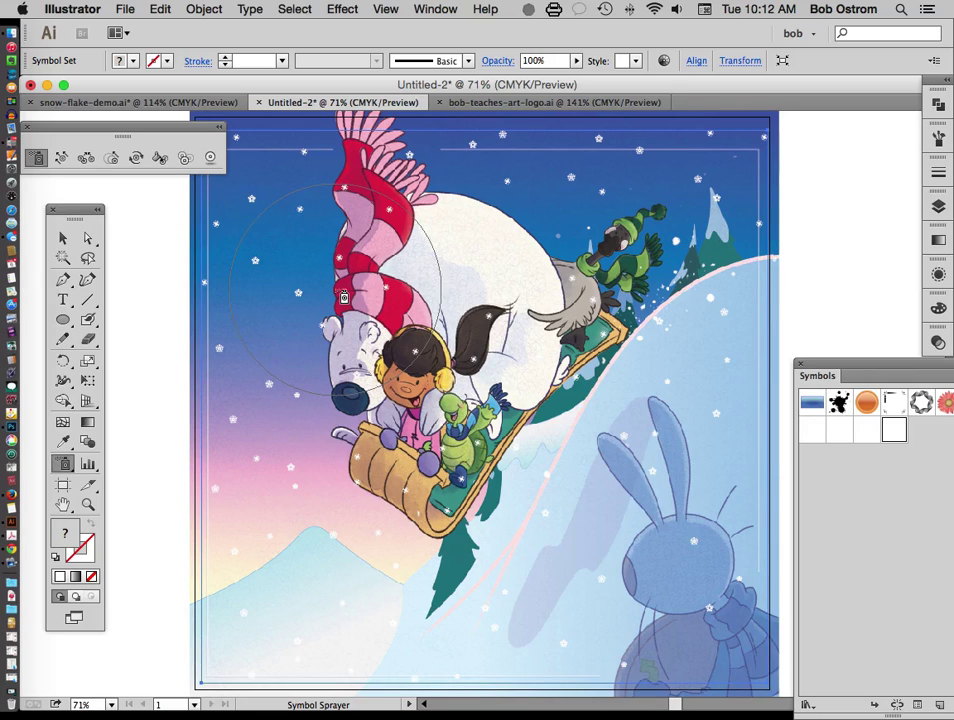
Step: Enlarge scattered snowflakes with the Symbol Sizer and move the symbolism tools panel beside the artwork
left_click(111, 158)
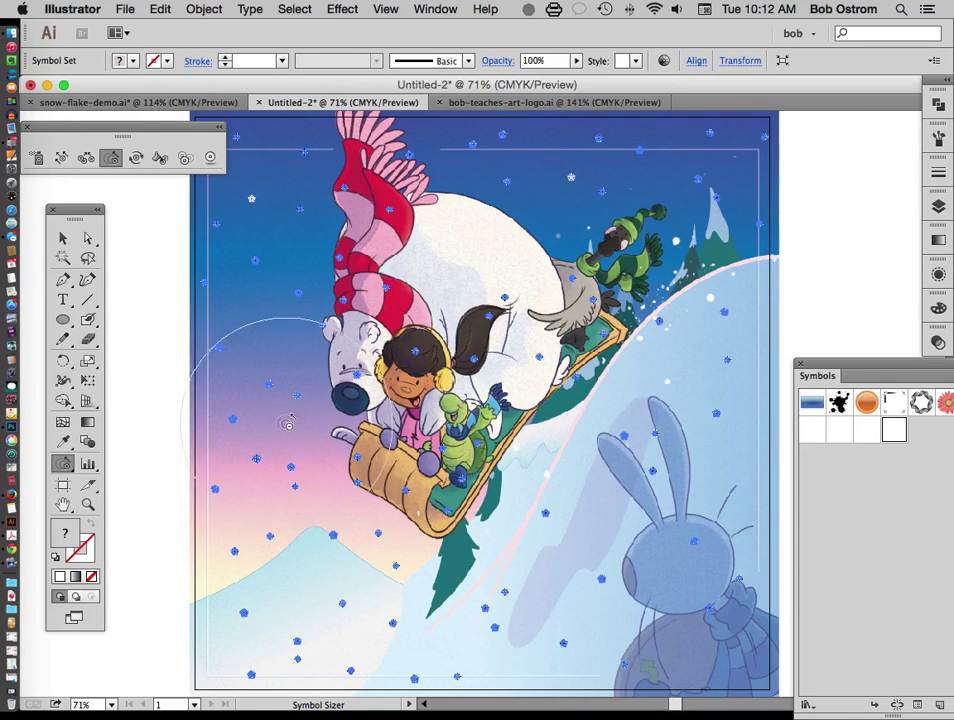
mouse_move(283, 432)
left_mouse_down()
mouse_move(267, 470)
mouse_move(267, 497)
mouse_move(307, 538)
mouse_move(317, 571)
mouse_move(342, 561)
mouse_move(501, 606)
mouse_move(513, 596)
mouse_move(559, 602)
mouse_move(615, 508)
mouse_move(621, 421)
left_mouse_up()
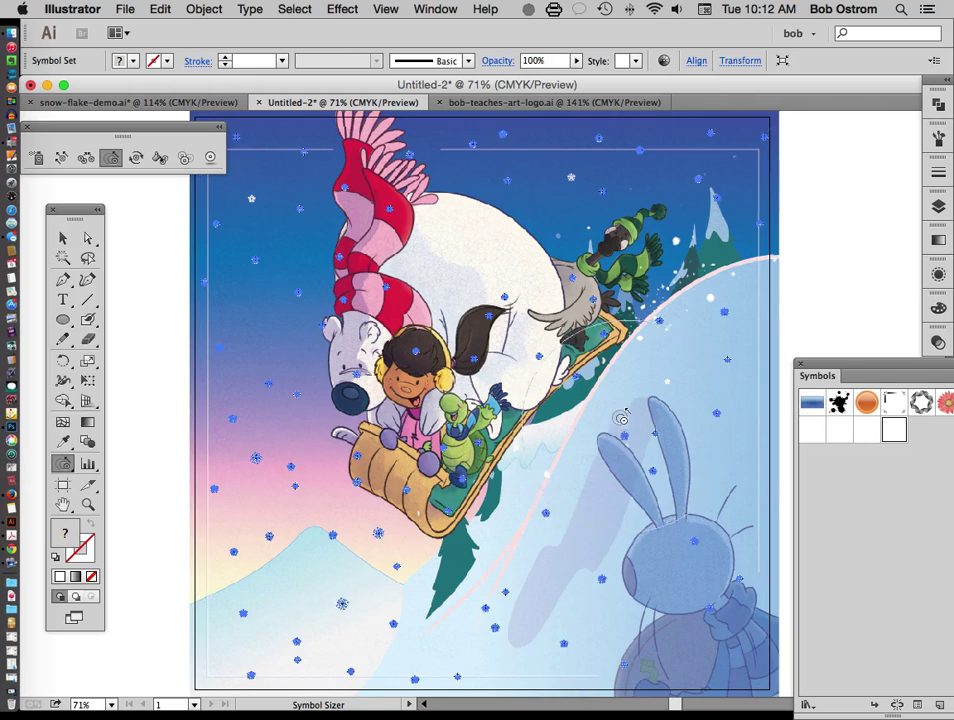
mouse_move(705, 325)
left_mouse_down()
mouse_move(655, 272)
mouse_move(687, 201)
mouse_move(669, 198)
mouse_move(680, 305)
left_mouse_up()
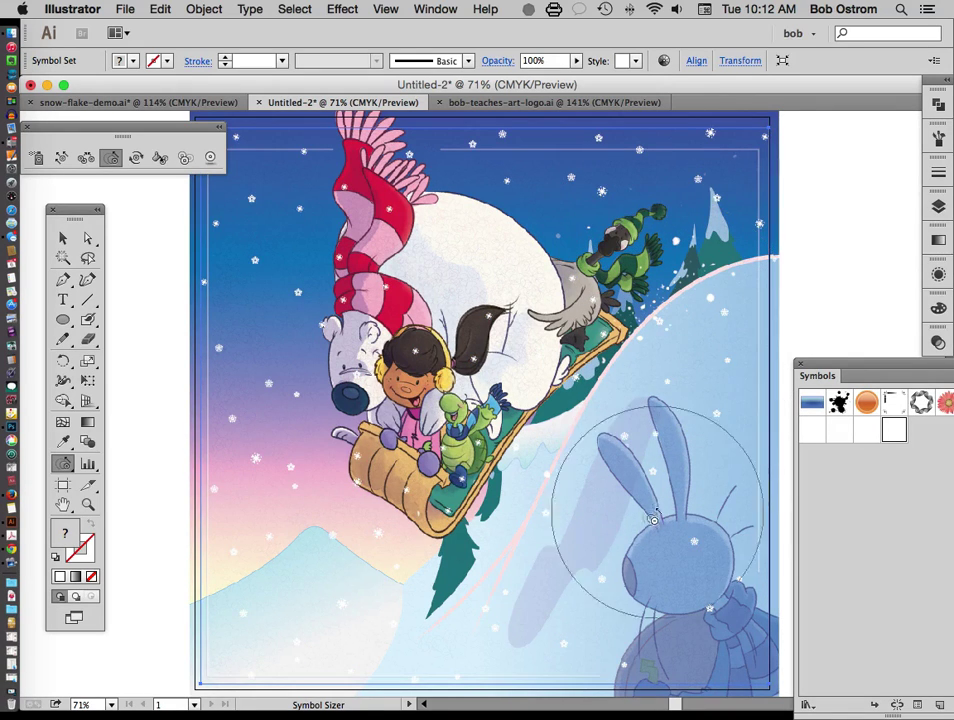
mouse_move(639, 543)
left_mouse_down()
mouse_move(648, 618)
mouse_move(571, 610)
mouse_move(440, 640)
mouse_move(324, 594)
mouse_move(318, 603)
mouse_move(251, 448)
mouse_move(251, 313)
mouse_move(279, 202)
mouse_move(298, 204)
left_mouse_up()
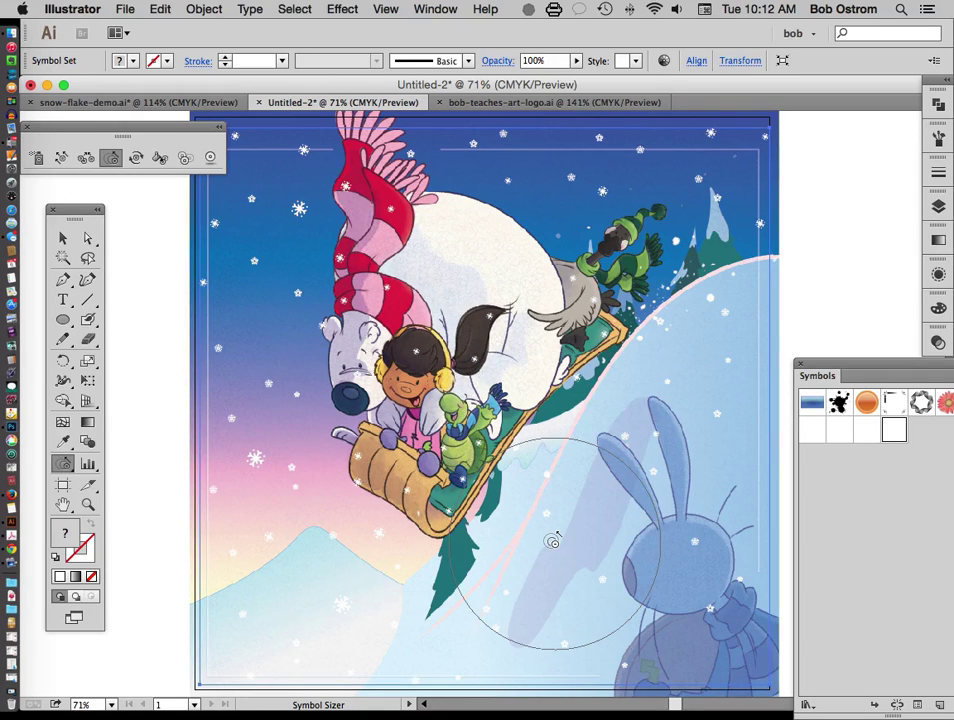
left_click_drag(85, 131, 99, 126)
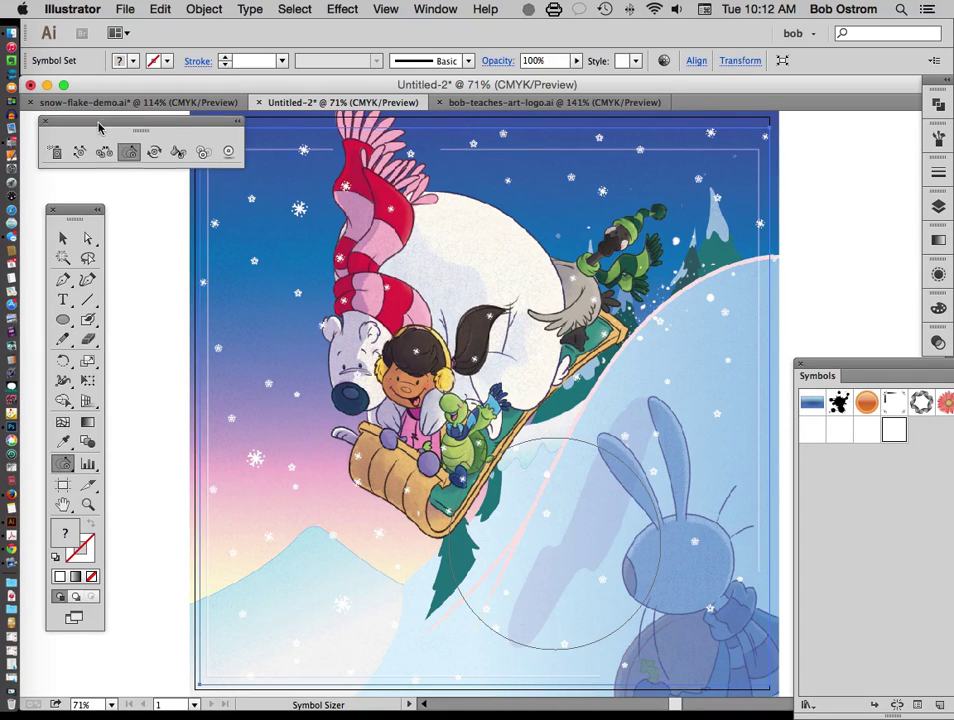
Step: Fade the snowflakes in the upper-left sky and lower-left scene with the Symbol Screener
left_click(202, 152)
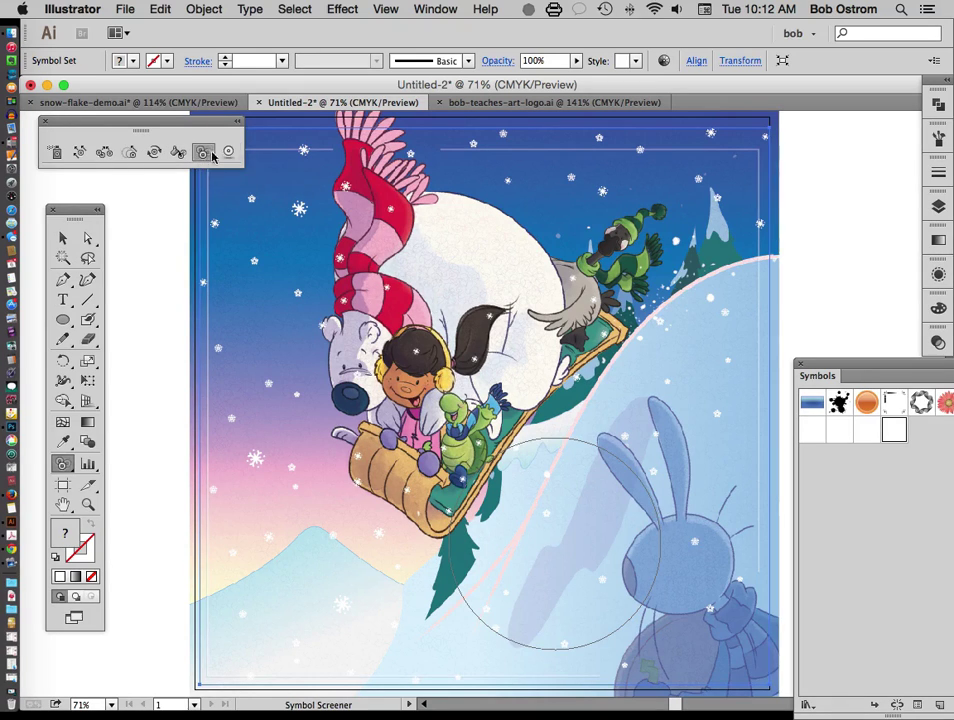
left_click(286, 231)
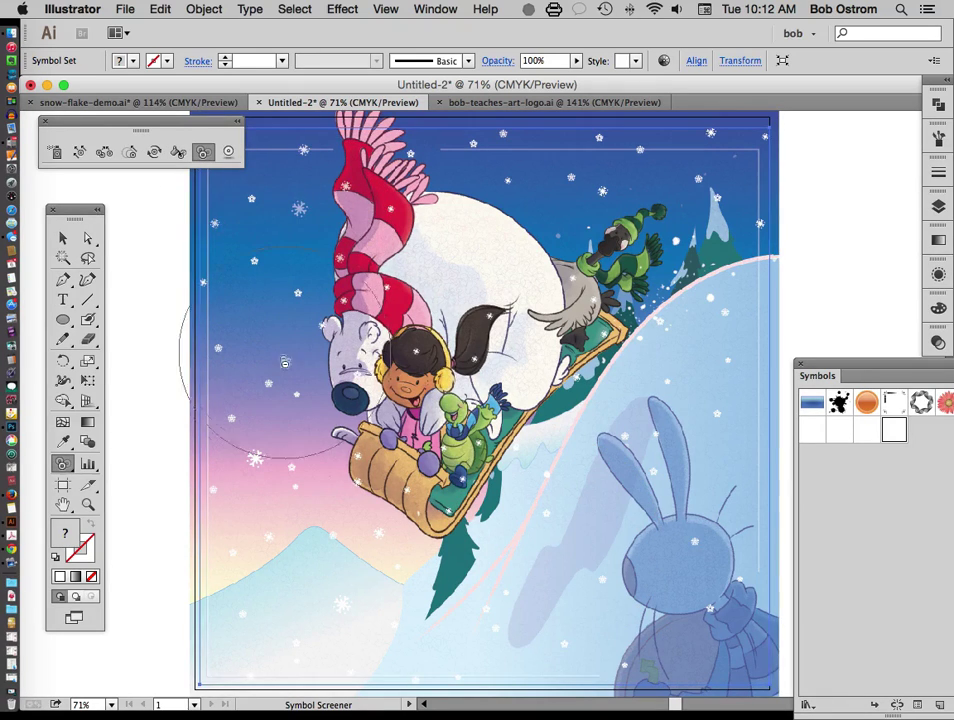
mouse_move(272, 413)
left_mouse_down()
mouse_move(257, 489)
mouse_move(299, 550)
mouse_move(341, 578)
mouse_move(422, 606)
left_mouse_up()
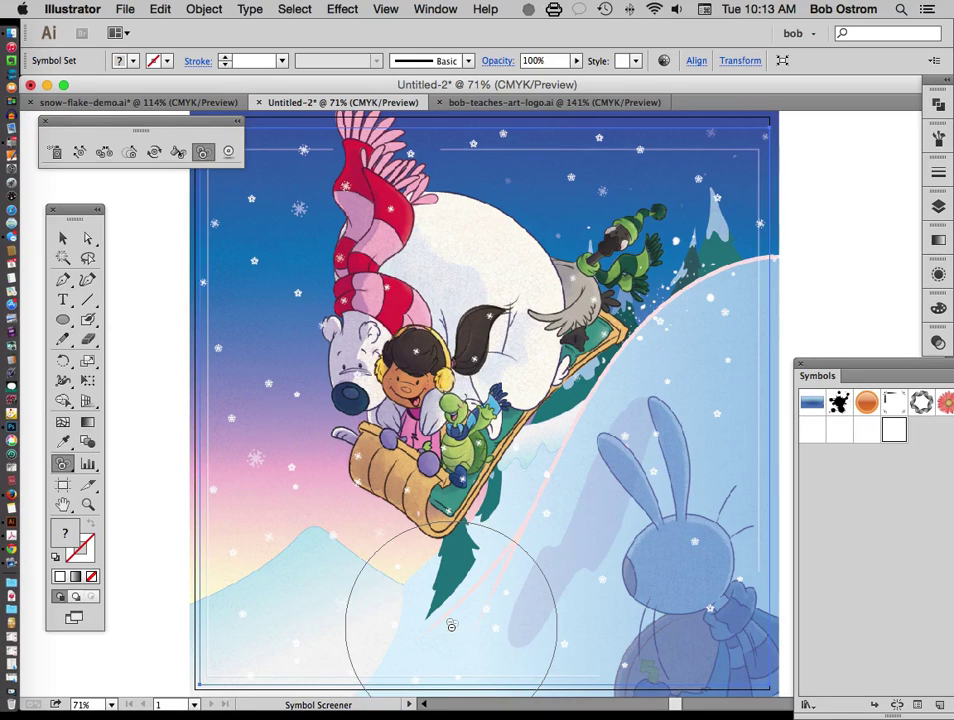
Step: Select the snowflake symbol set with Direct Selection and drag it slightly to the right
left_click(87, 239)
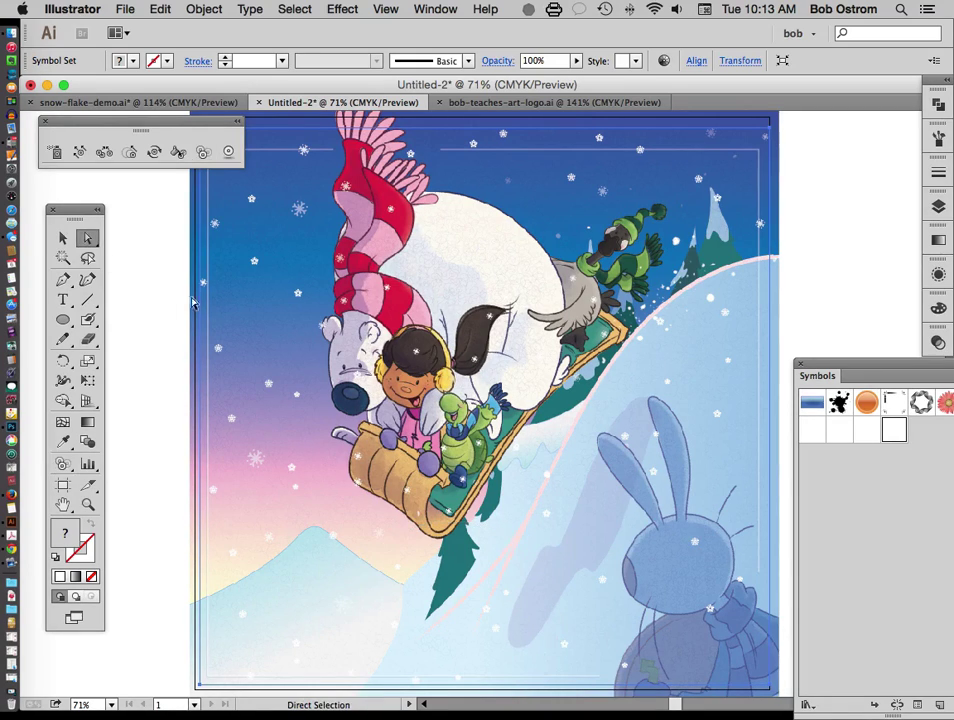
left_click(248, 210)
left_click(301, 297)
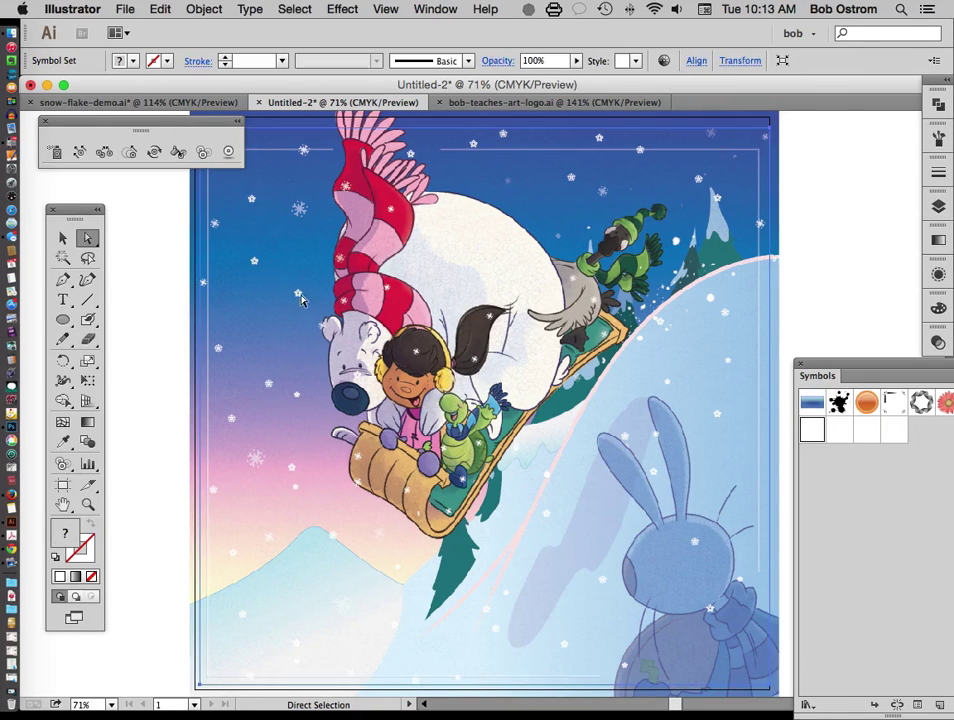
left_click(268, 385)
left_click(242, 255)
left_click(254, 205)
left_click(480, 152)
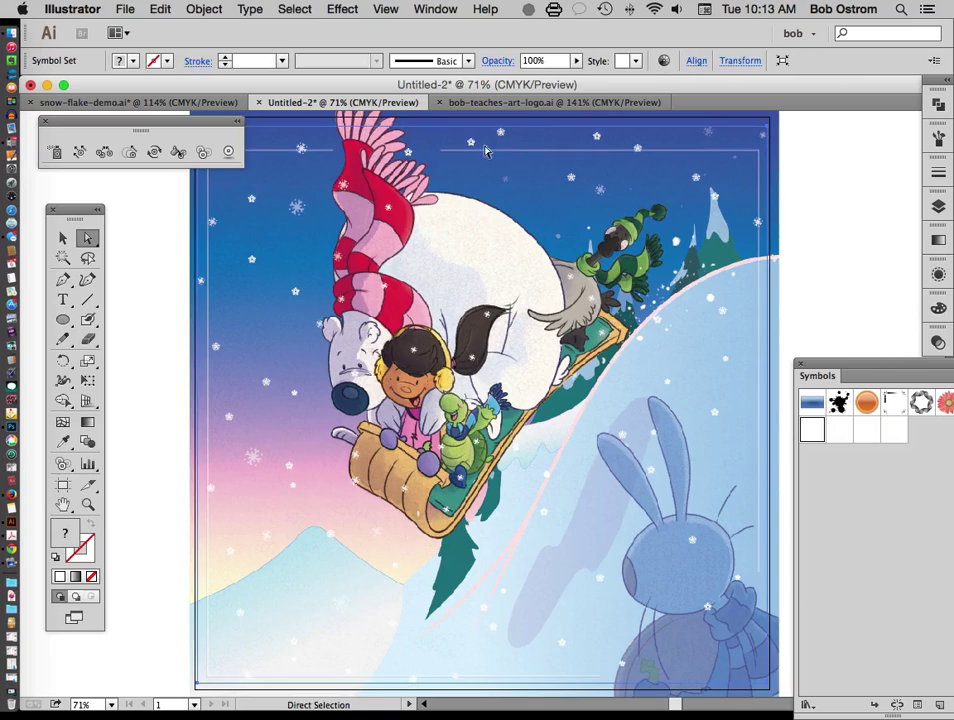
left_click_drag(507, 139, 522, 202)
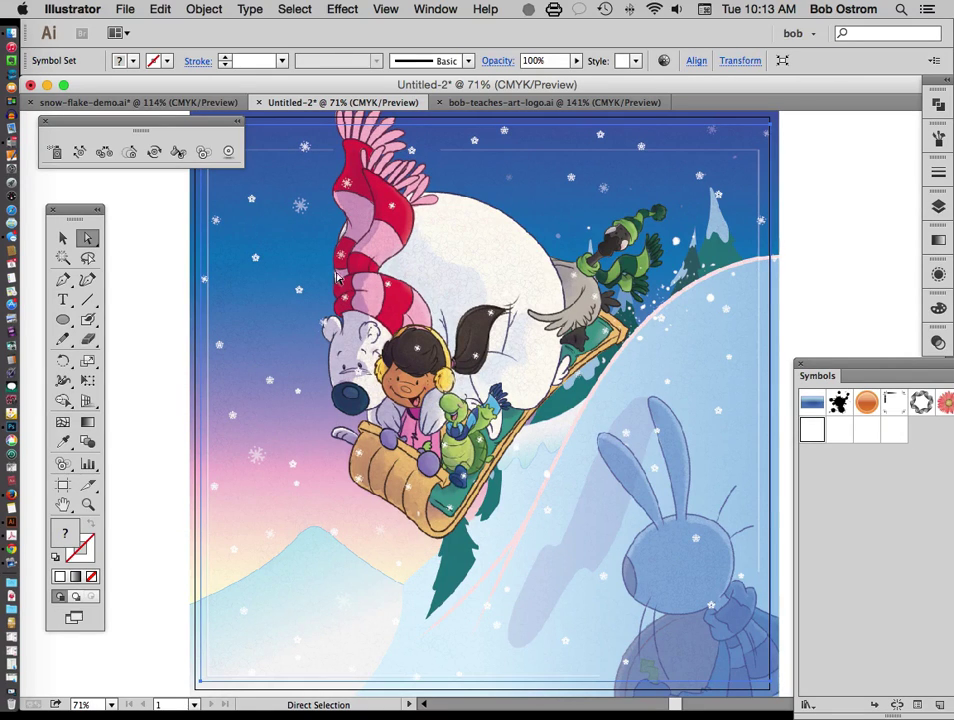
left_click(718, 412)
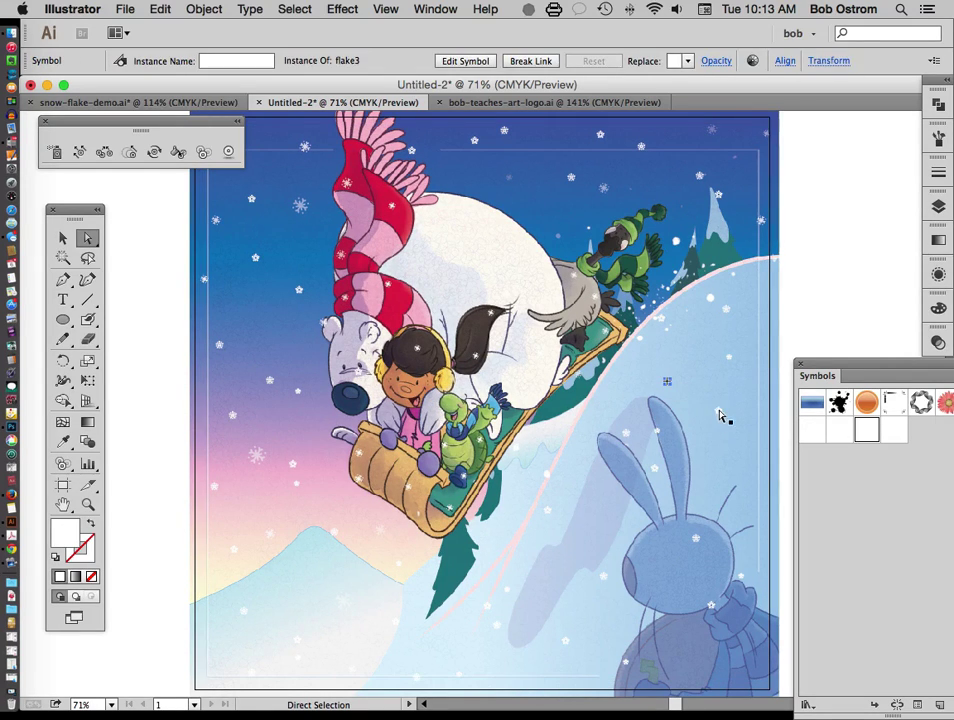
left_click(645, 459)
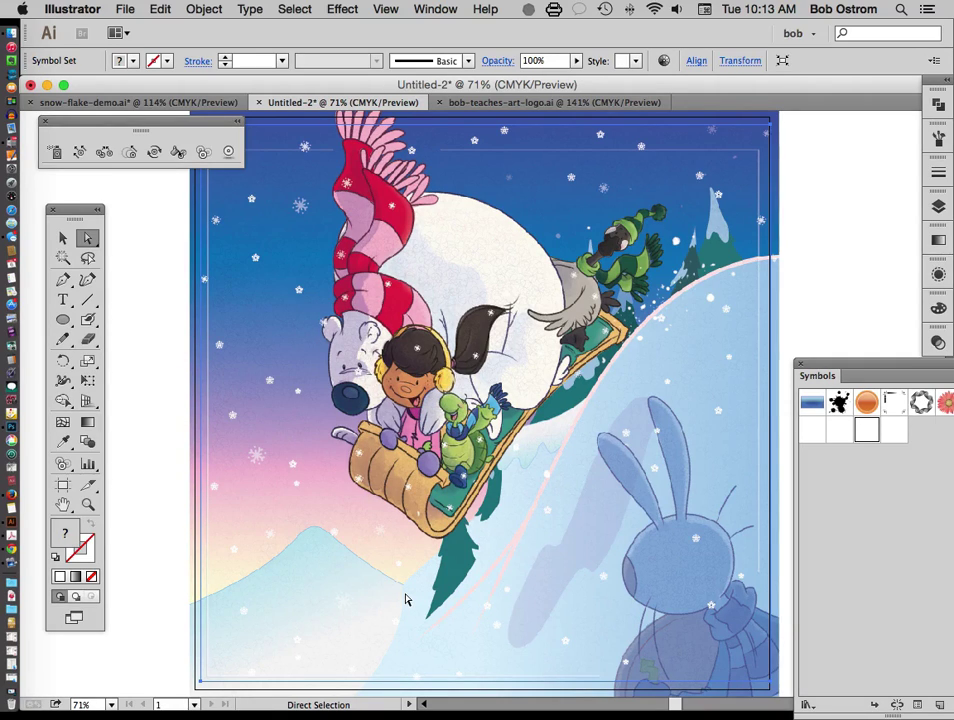
Step: Expand the sprayed snowflake symbol set with Object and Fill checked, then deselect and return to the Selection tool
left_click(201, 11)
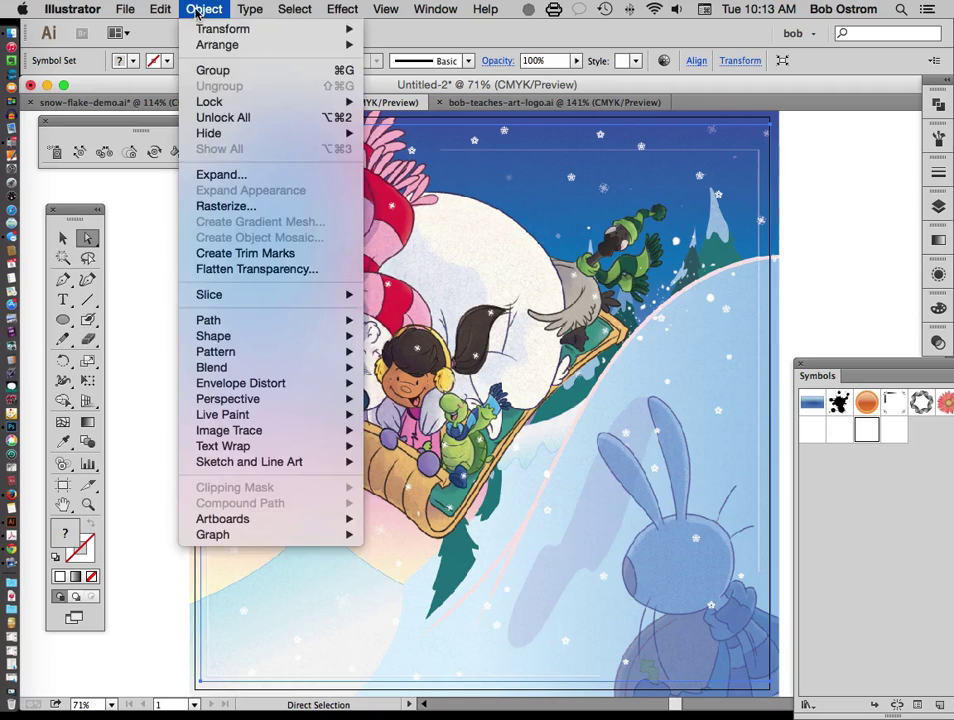
left_click(209, 175)
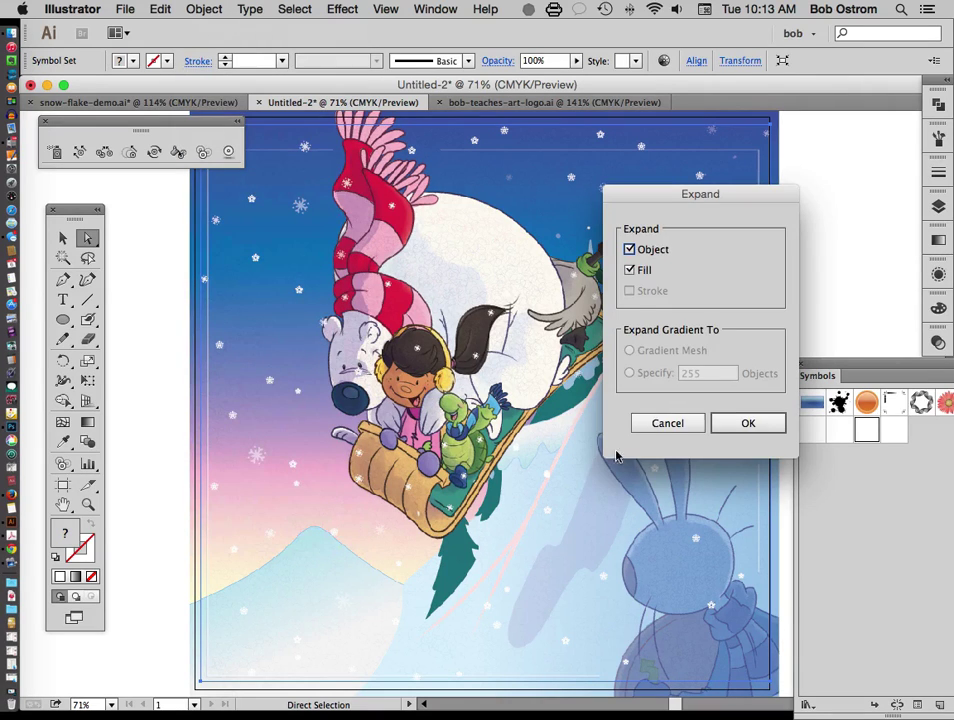
left_click(738, 426)
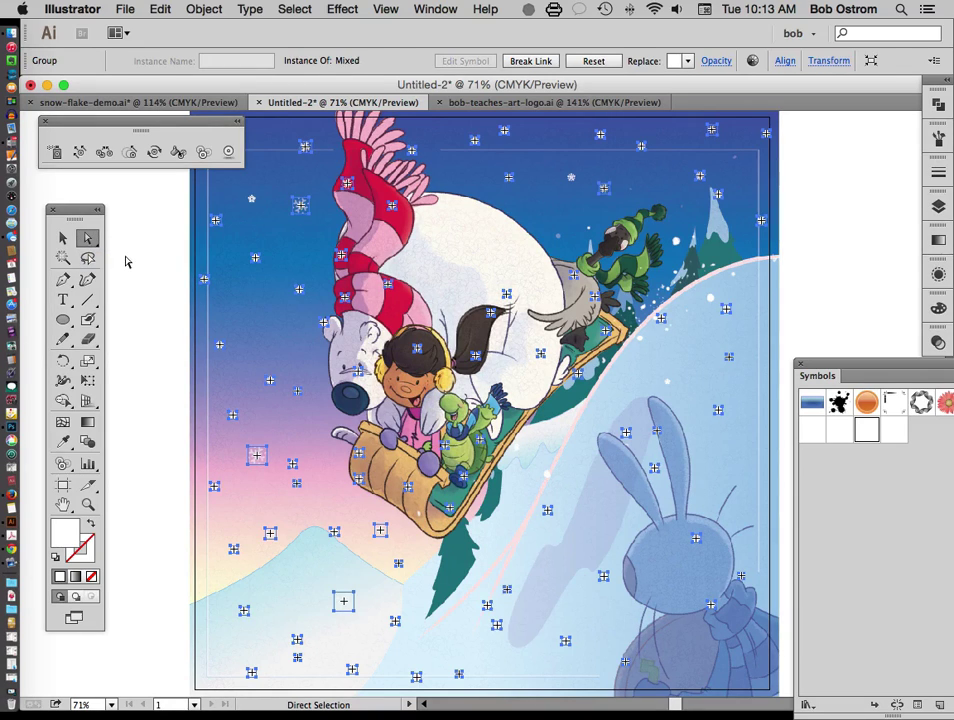
left_click(126, 262)
left_click(64, 240)
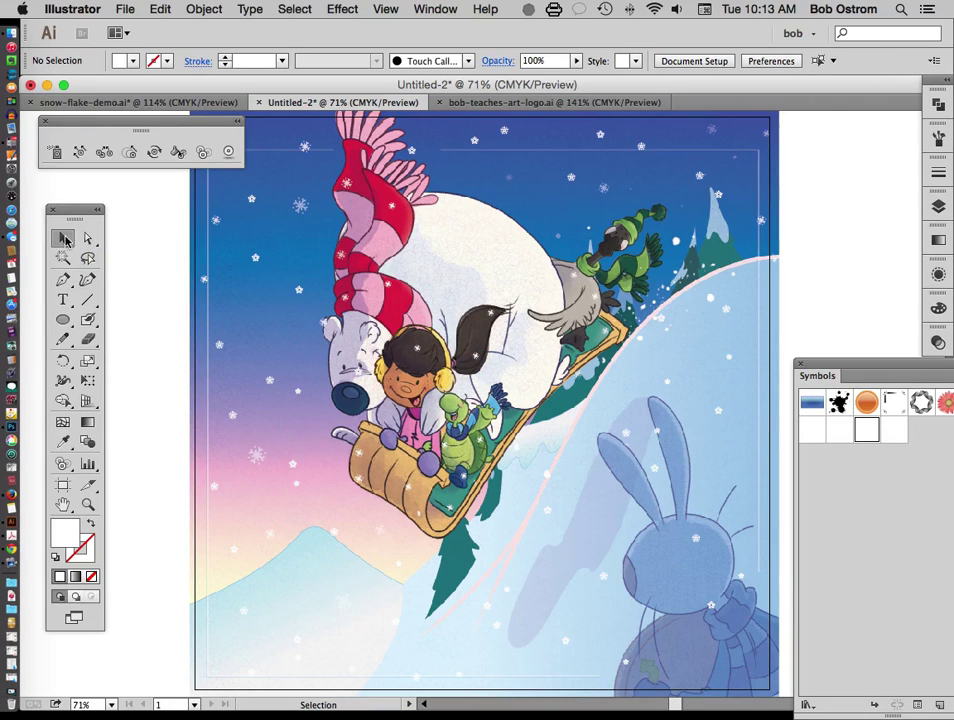
Step: Ungroup the expanded snowflake group and confirm a single snowflake now selects on its own
left_click(300, 206)
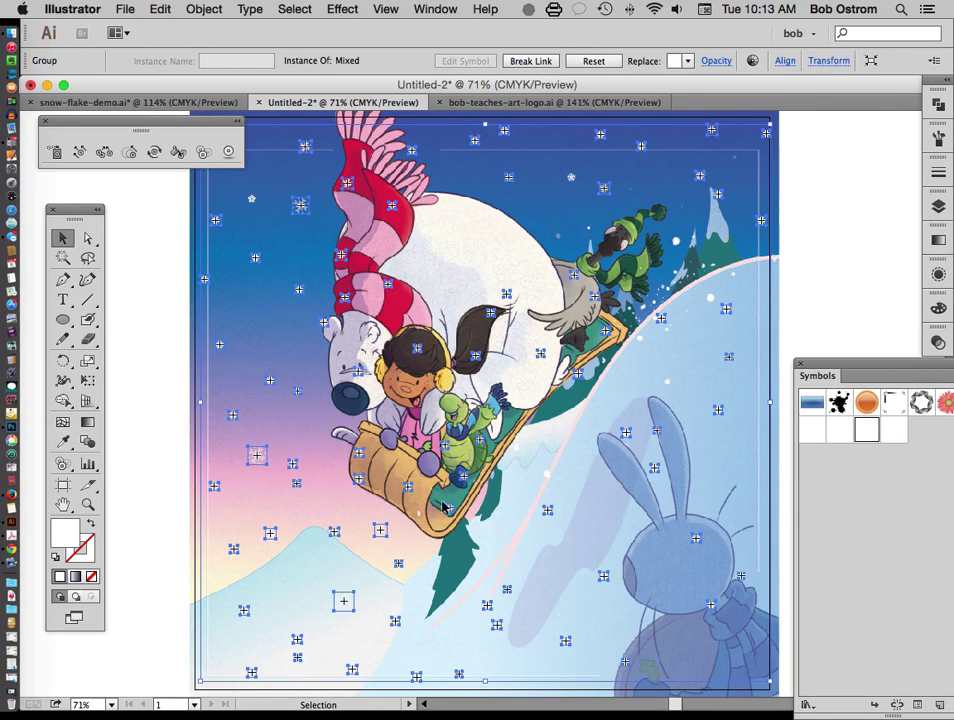
left_click(196, 10)
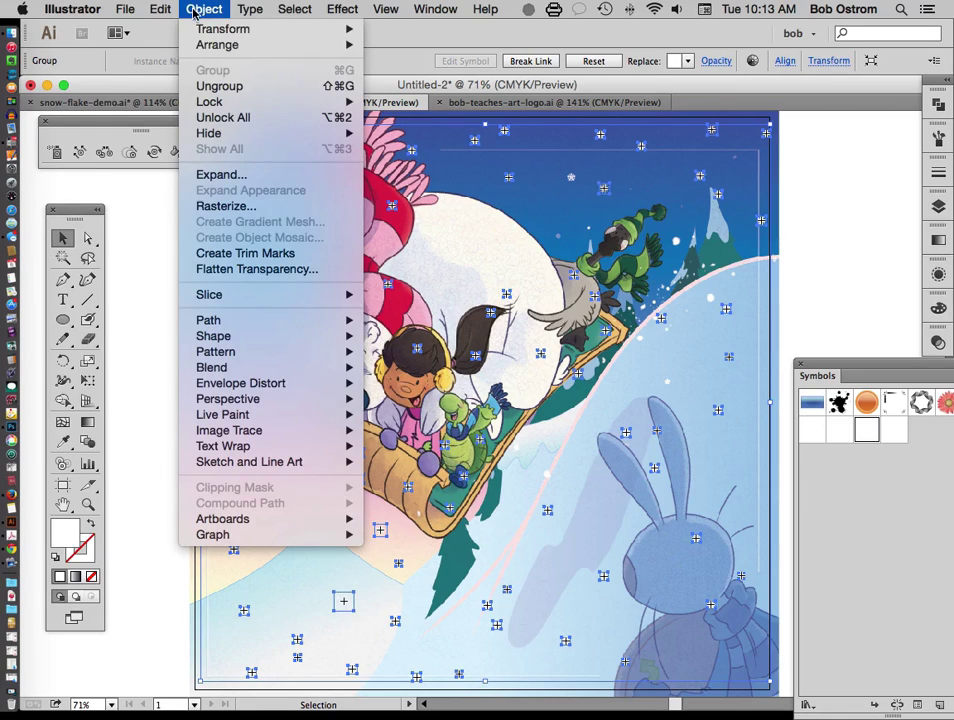
left_click(219, 86)
left_click(112, 222)
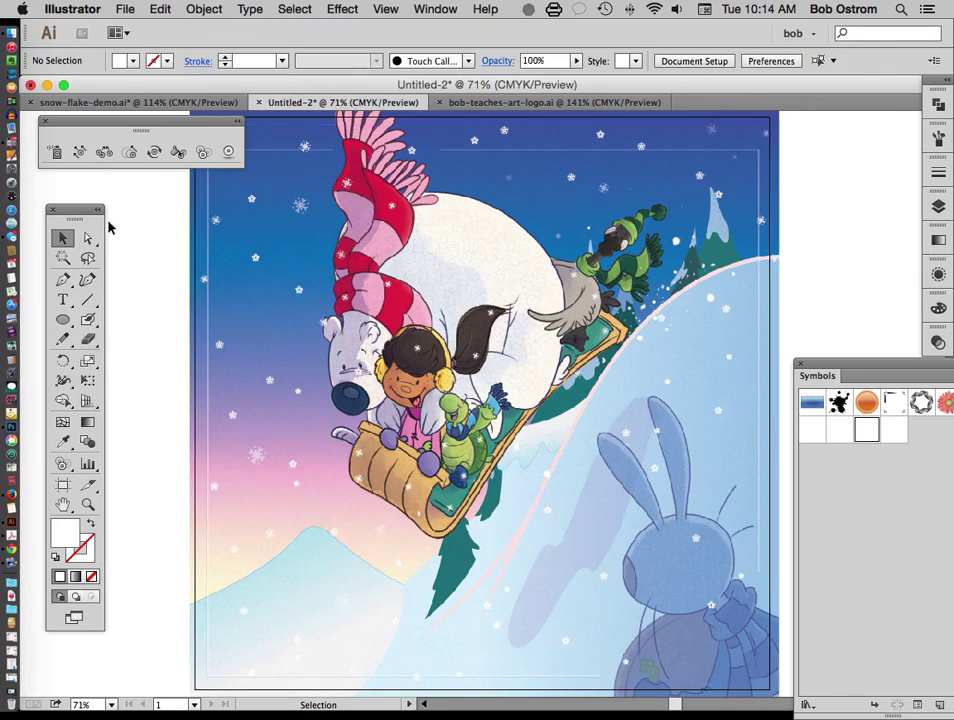
left_click(297, 292)
left_click(541, 221)
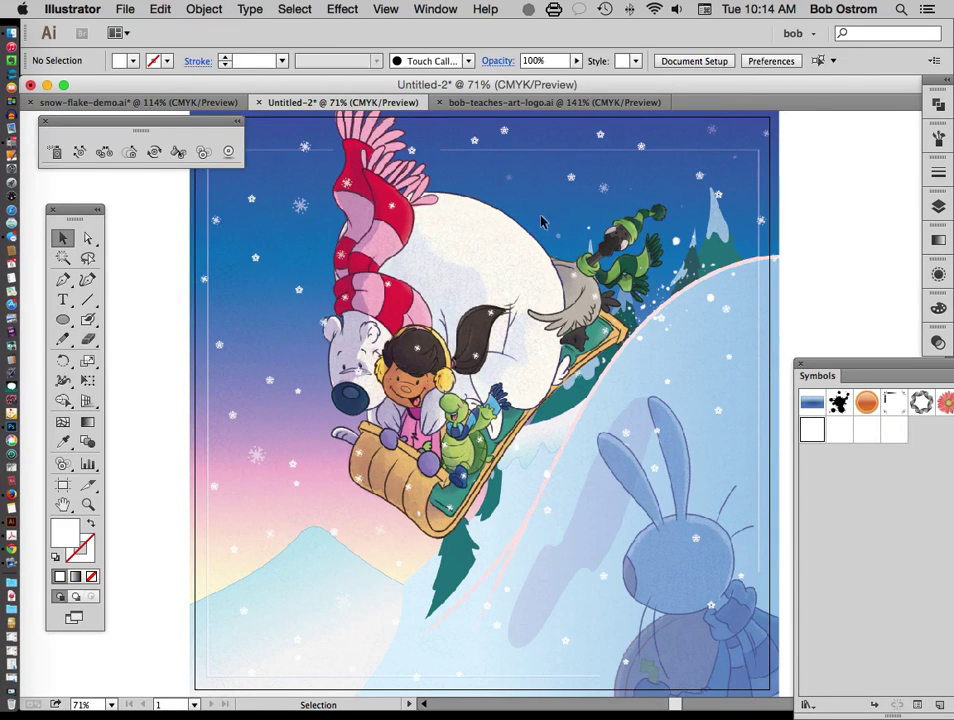
Step: Nudge one hillside snowflake slightly down and lower its opacity to 73%
left_click_drag(724, 310, 711, 330)
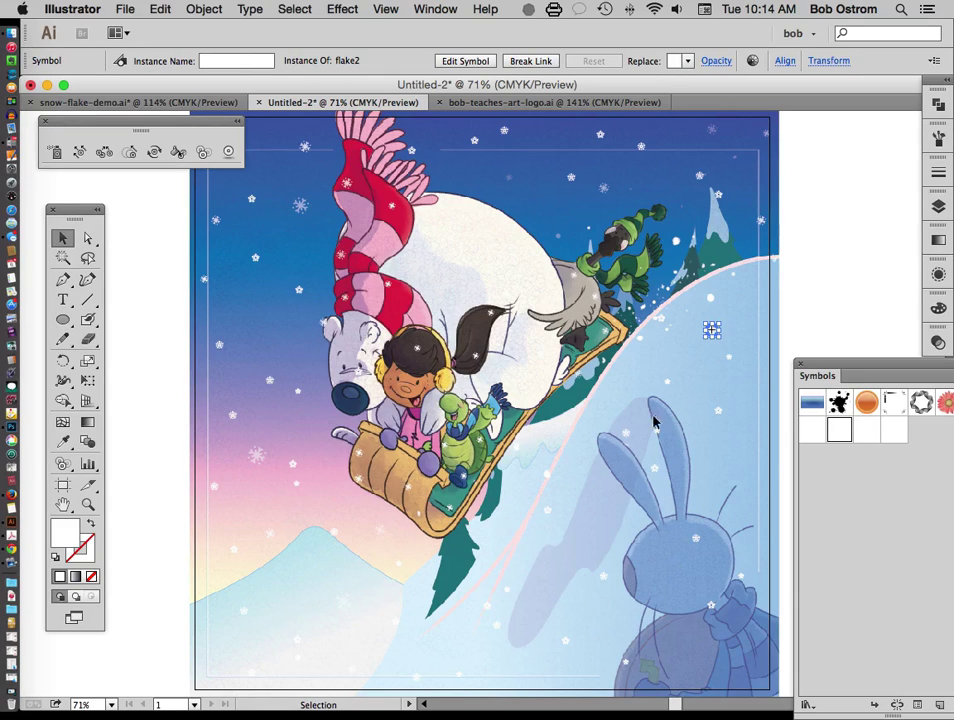
left_click(713, 72)
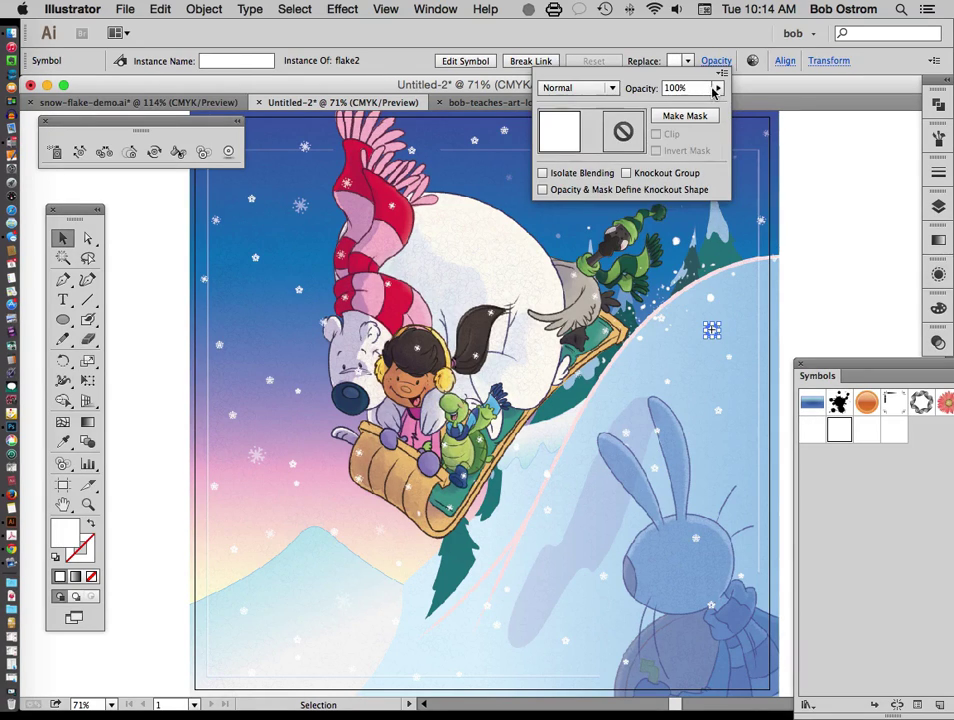
left_click(718, 88)
left_click_drag(718, 104, 697, 104)
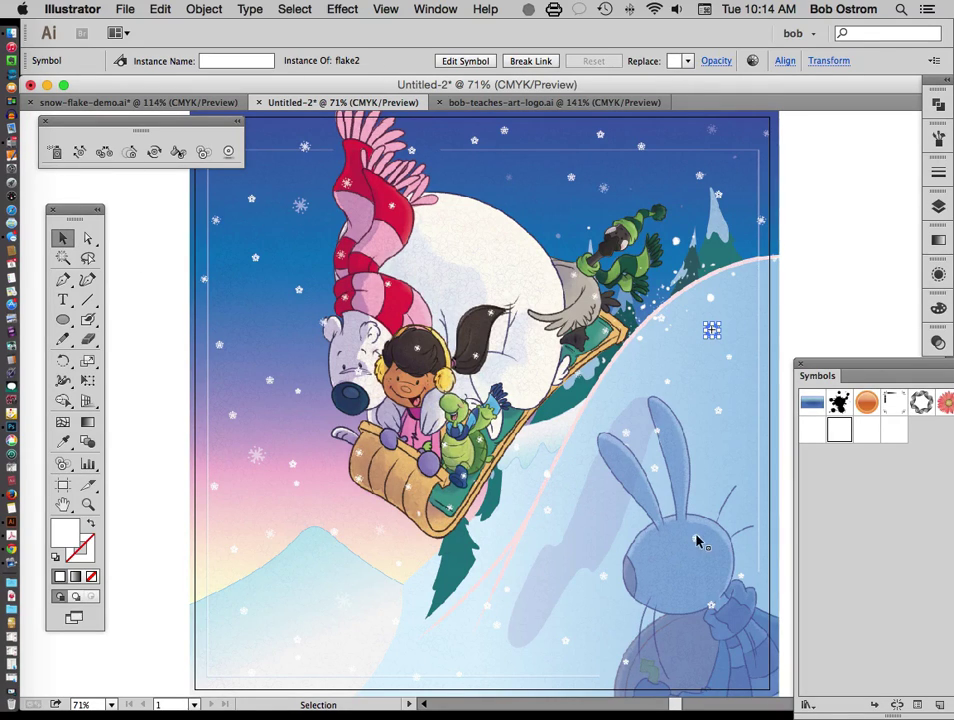
Step: Drag individual snowflakes on the bunny's ear and face, then deselect
left_click_drag(657, 440, 665, 435)
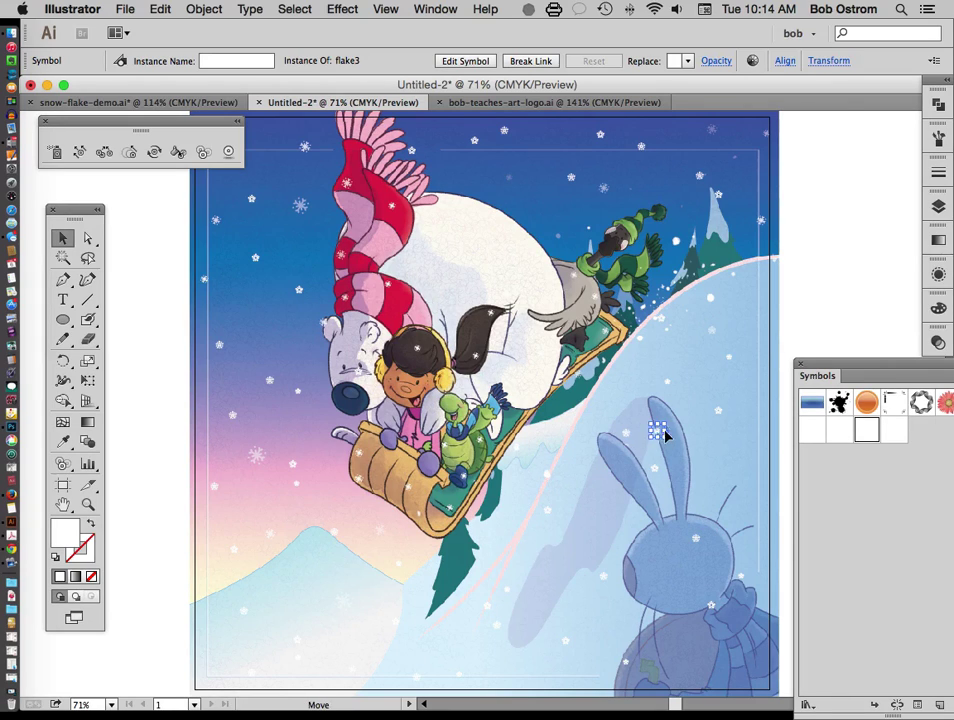
left_click_drag(692, 543, 660, 560)
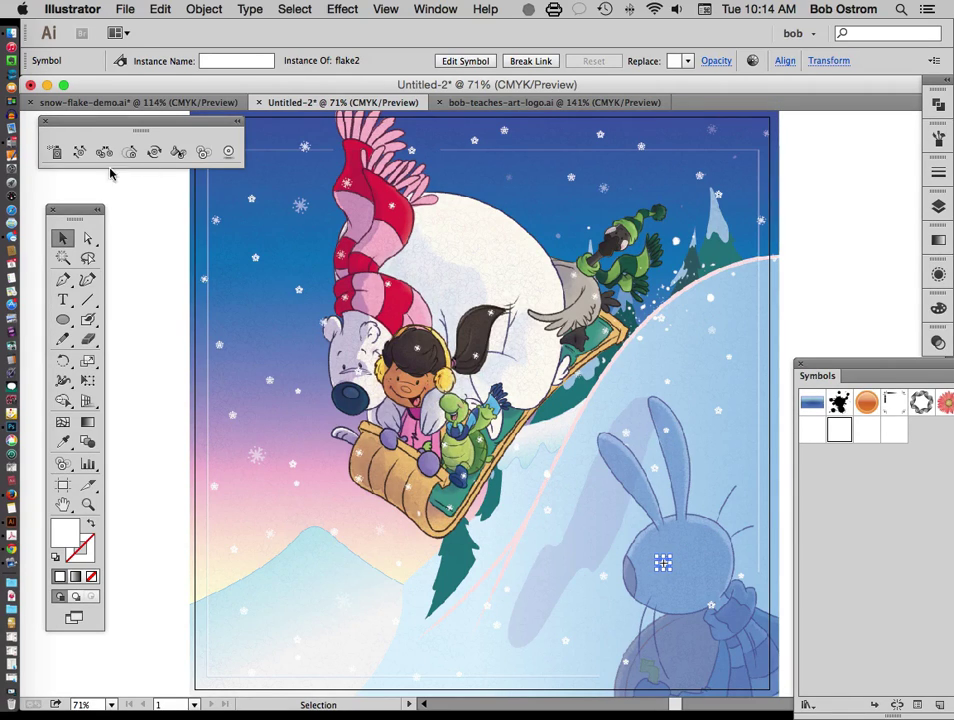
left_click(145, 257)
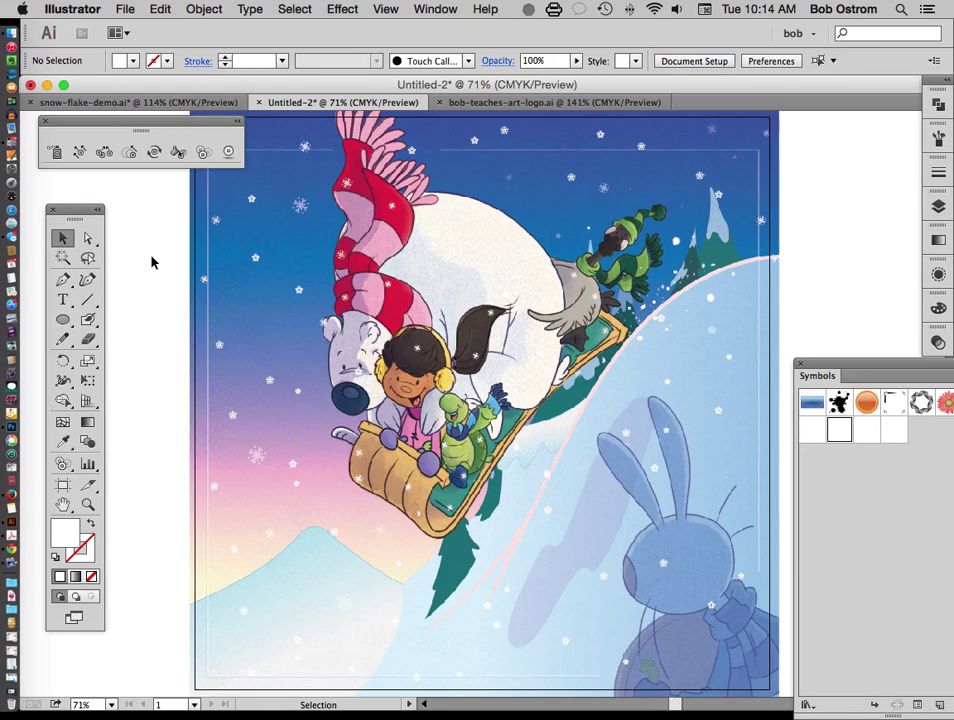